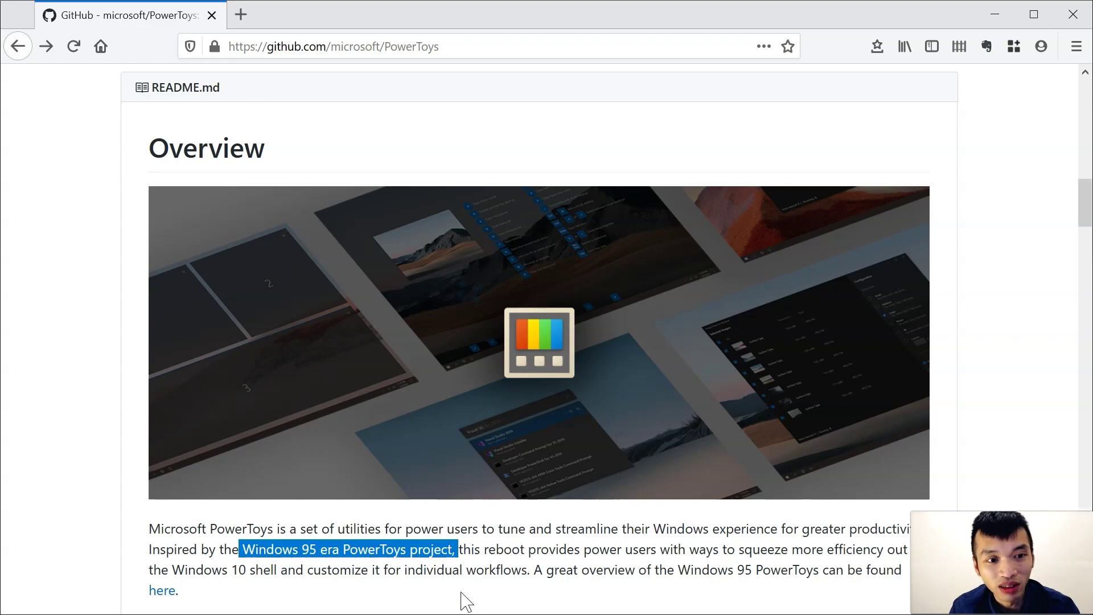
- Open the Wikipedia article on Microsoft PowerToys and read the sections on the Windows 95, Windows XP and Windows 10 versions
left_click(464, 600)
scroll(461, 598, "down", 3)
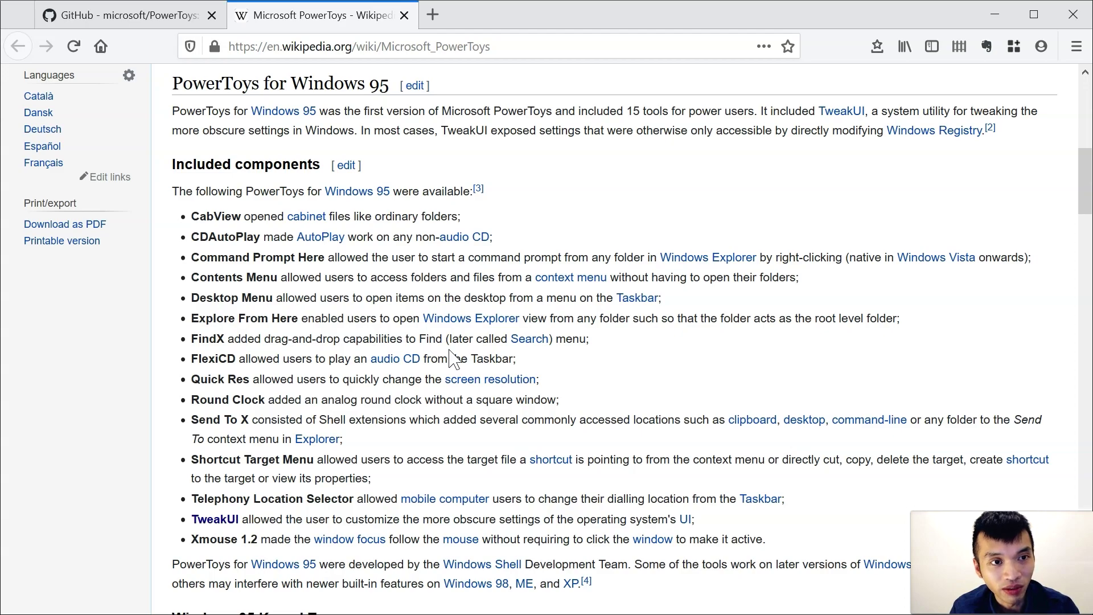
left_click(443, 377)
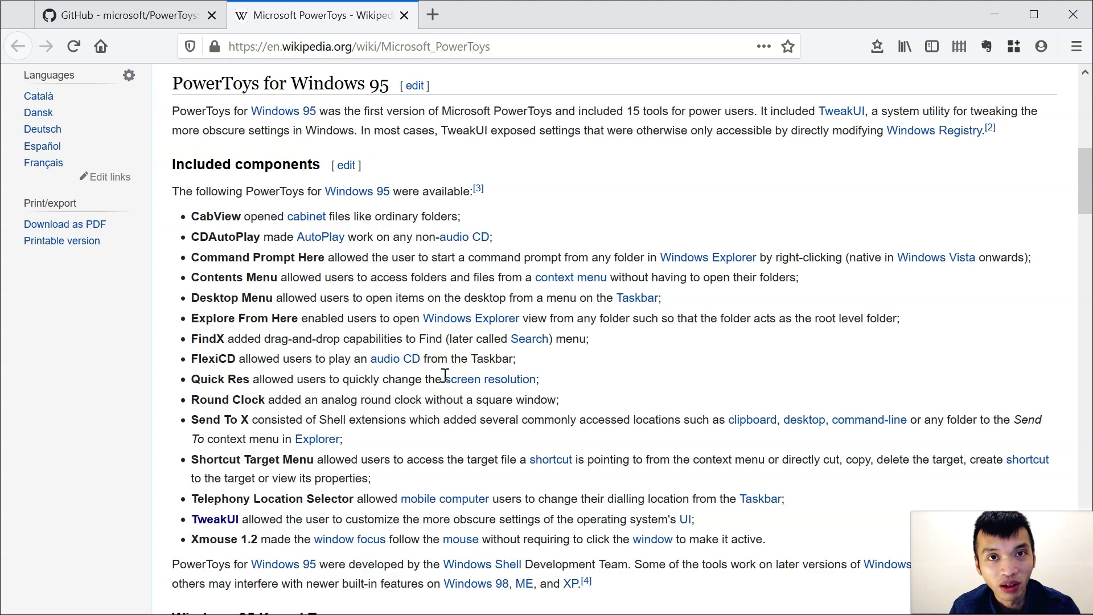
scroll(445, 375, "down", 10)
left_click(301, 276)
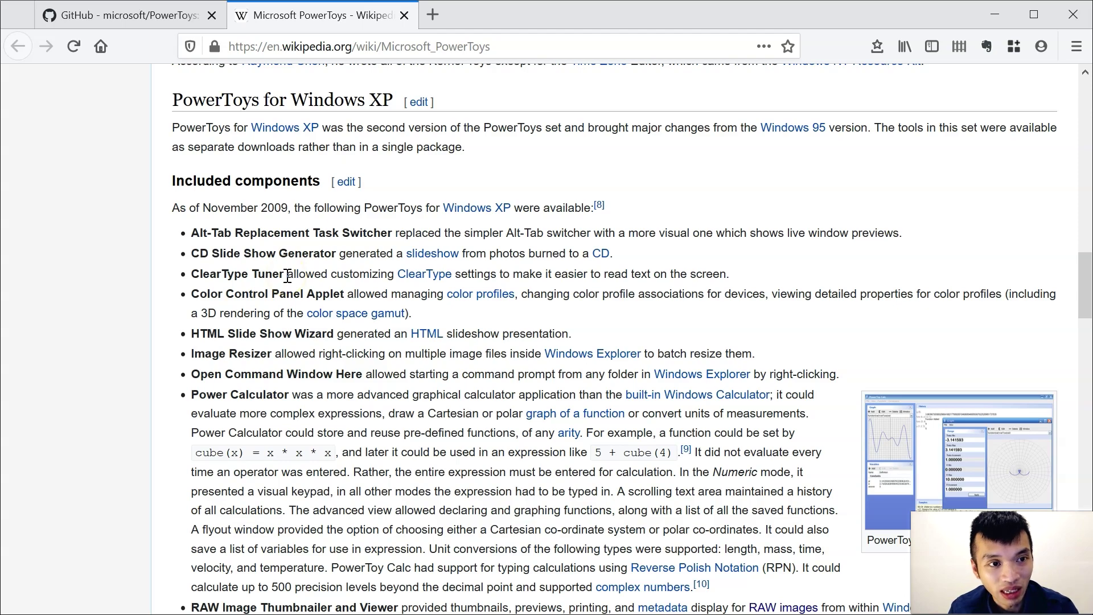
scroll(288, 276, "down", 3)
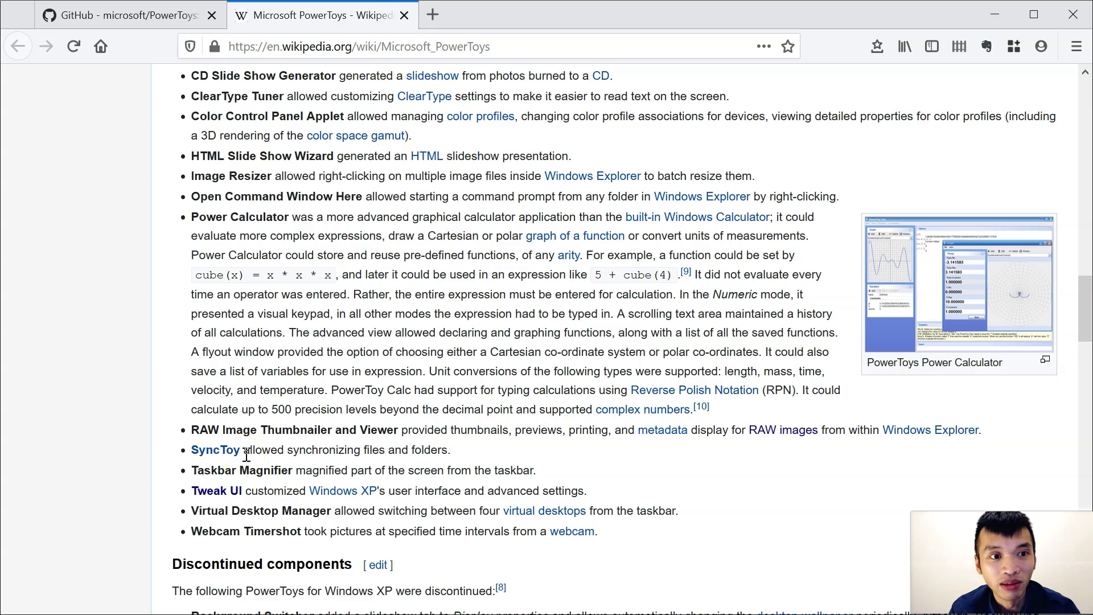
scroll(246, 455, "down", 6)
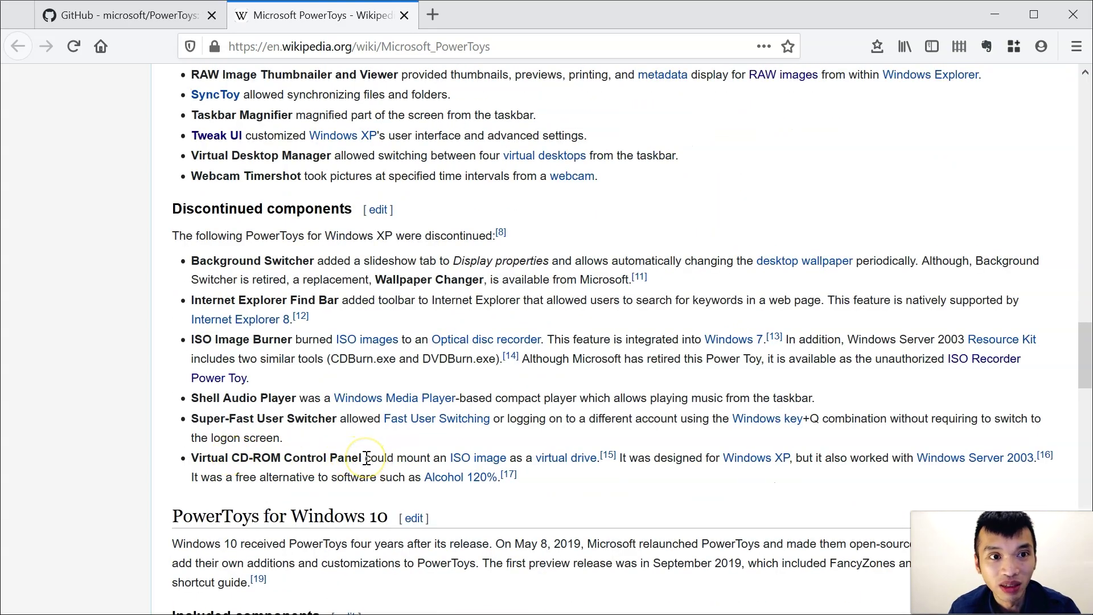
scroll(366, 458, "down", 5)
- Return to the PowerToys GitHub page, review the current utilities and open the Microsoft PowerToys GitHub releases page
key("ctrl+Tab")
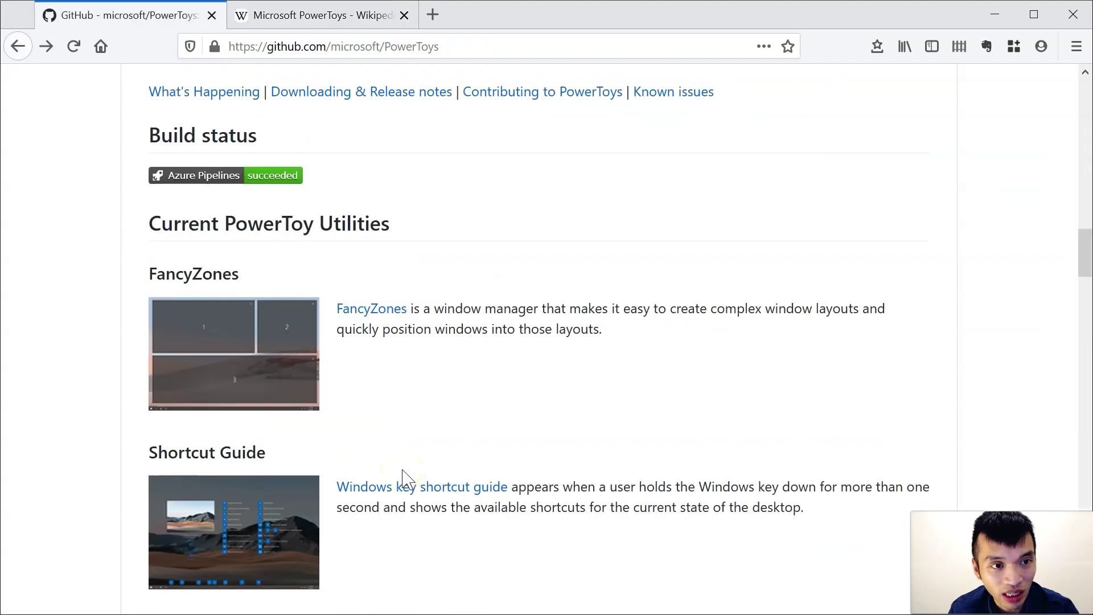
scroll(402, 480, "down", 2)
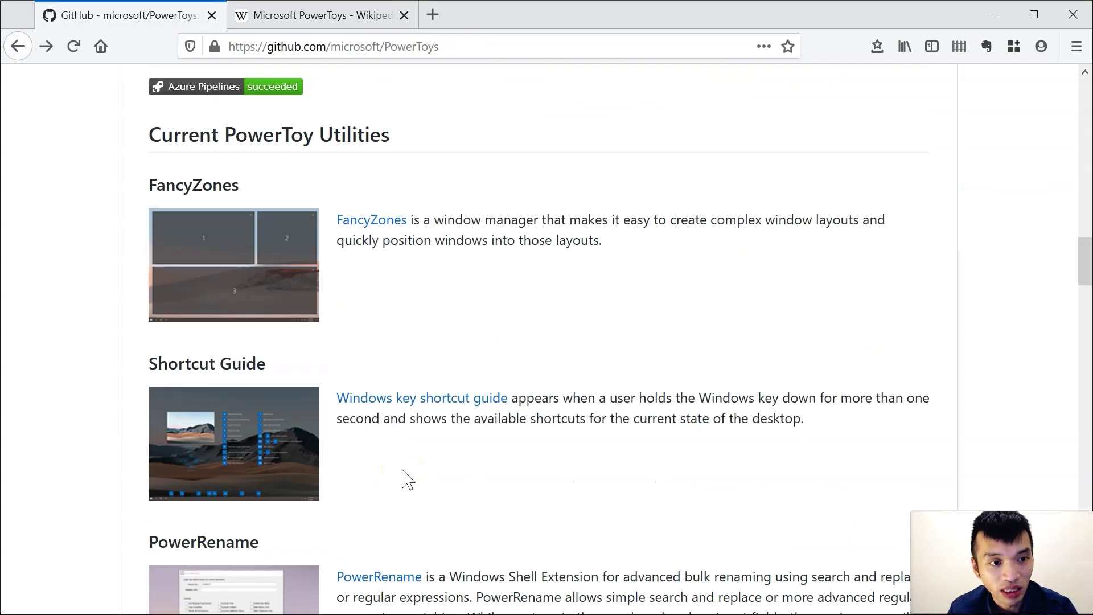
scroll(405, 478, "down", 16)
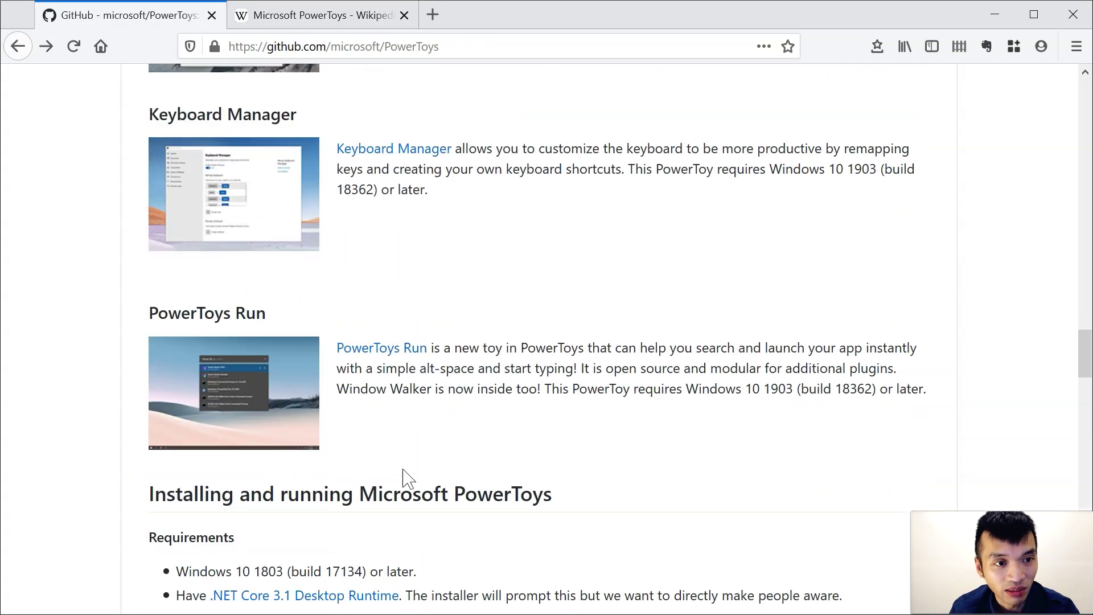
scroll(405, 478, "down", 3)
left_click(398, 495)
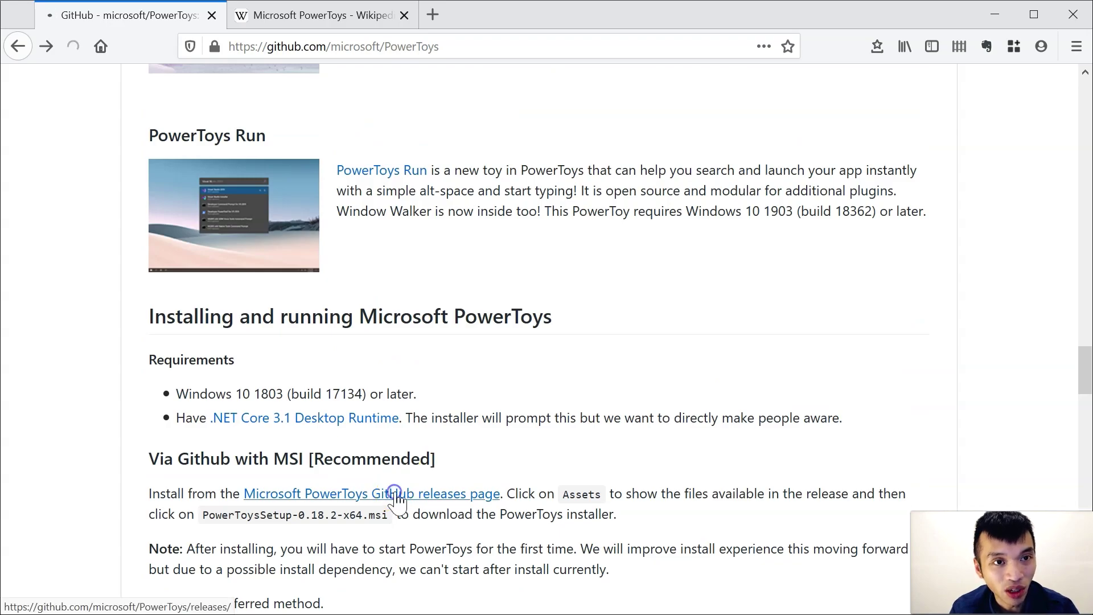
- Download PowerToysSetup-0.18.2-x64.msi from the latest release's assets and launch the saved installer
scroll(398, 498, "down", 9)
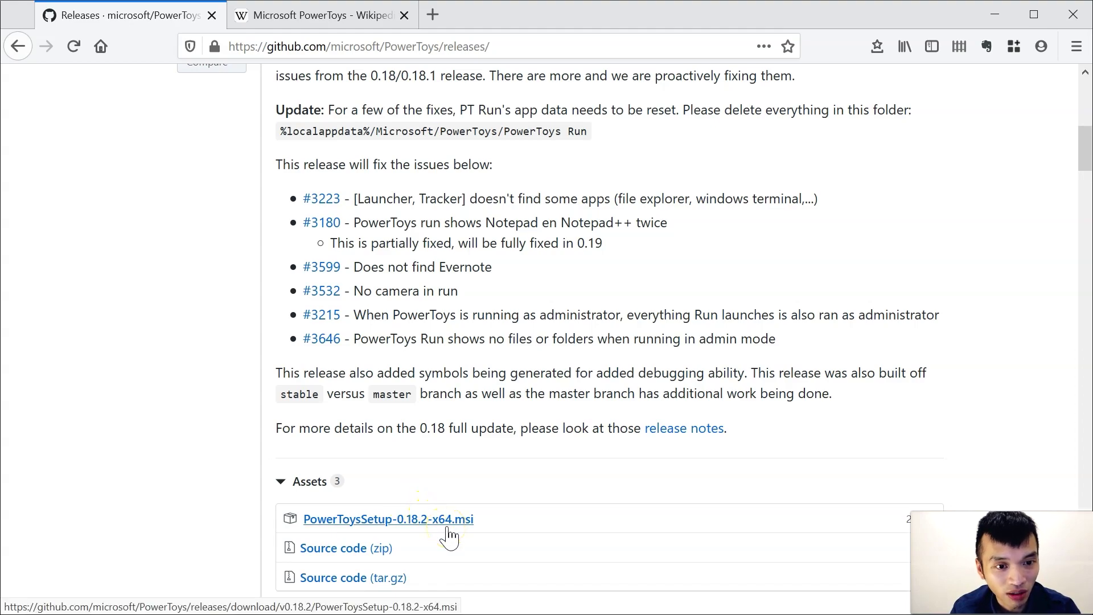
left_click(448, 530)
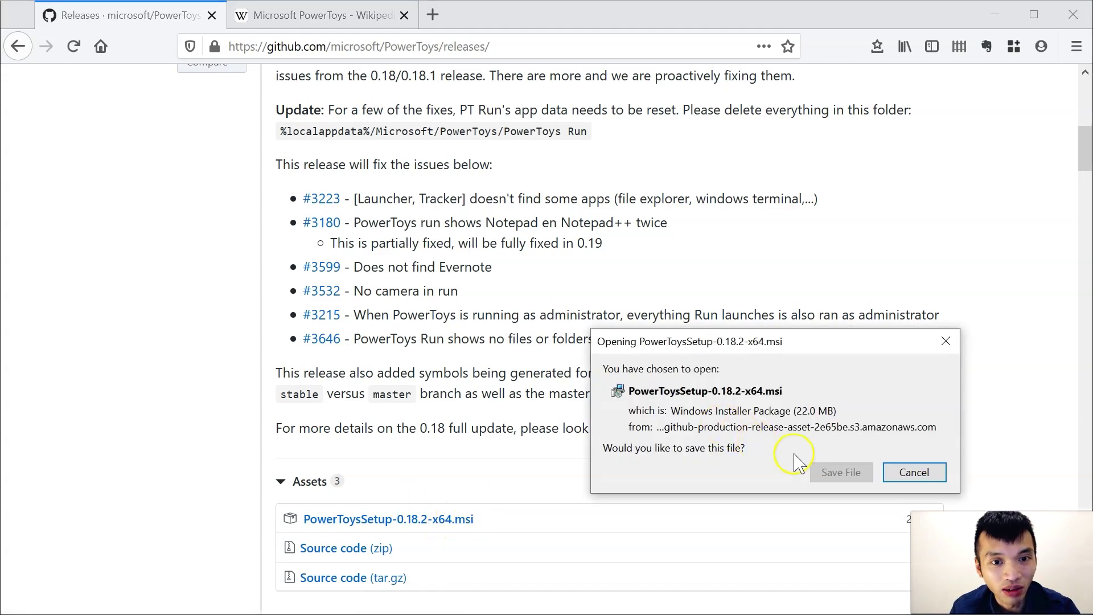
left_click(827, 472)
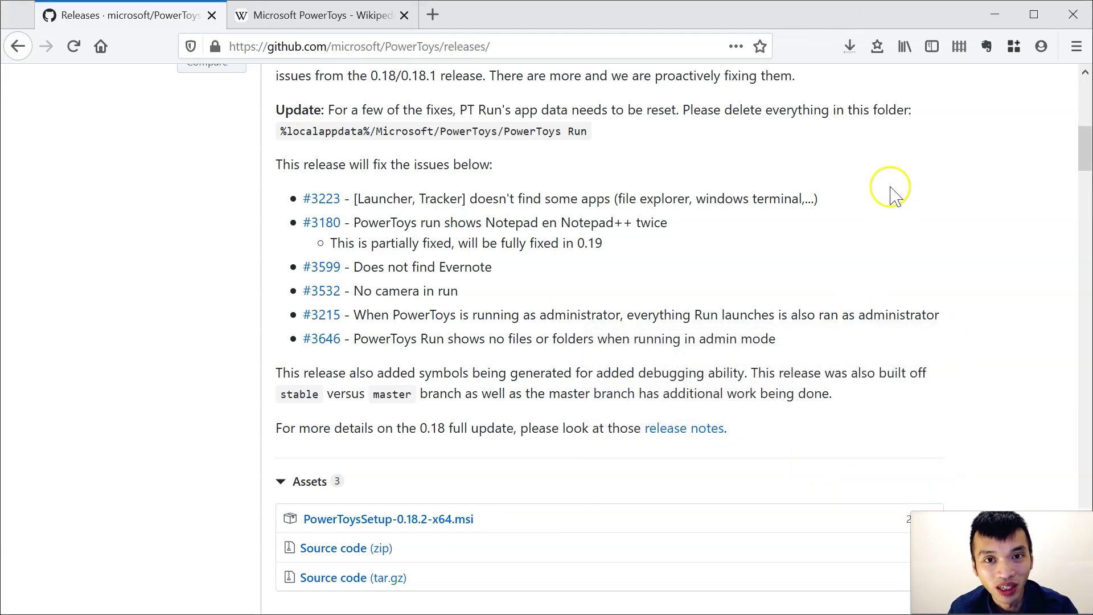
left_click(857, 52)
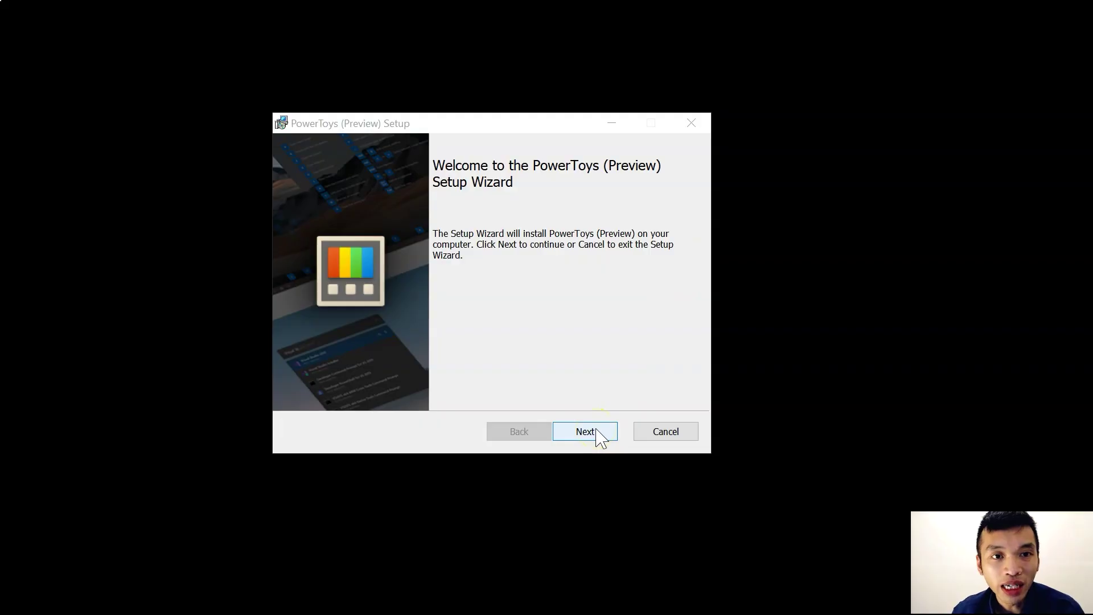
- Install PowerToys (Preview) to C:\Program Files\PowerToys\ with a desktop shortcut and automatic start at logon enabled
left_click(599, 435)
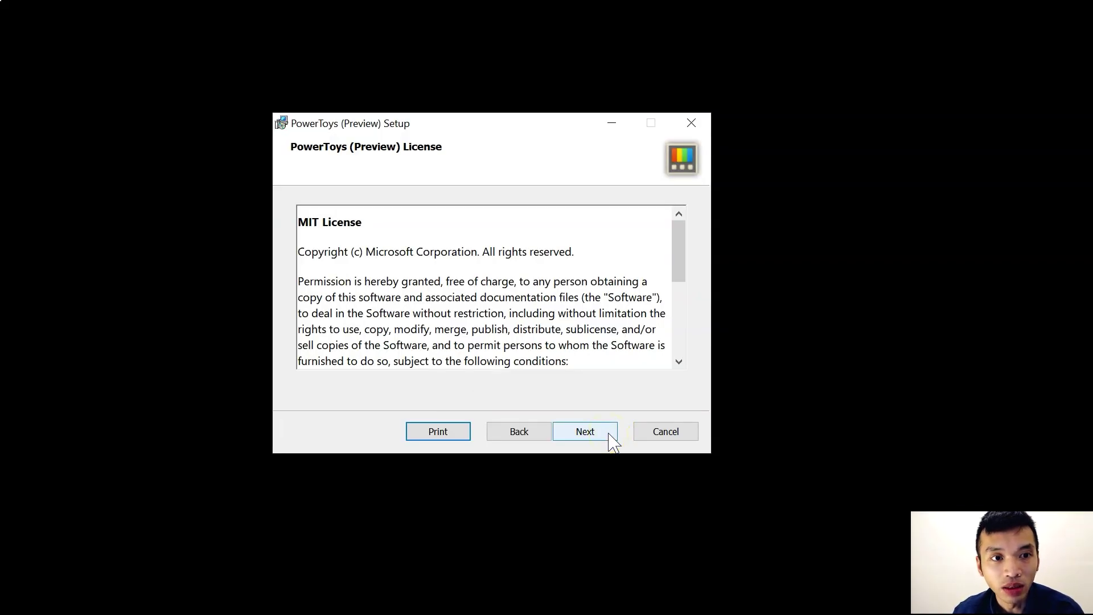
left_click(612, 443)
left_click(507, 331)
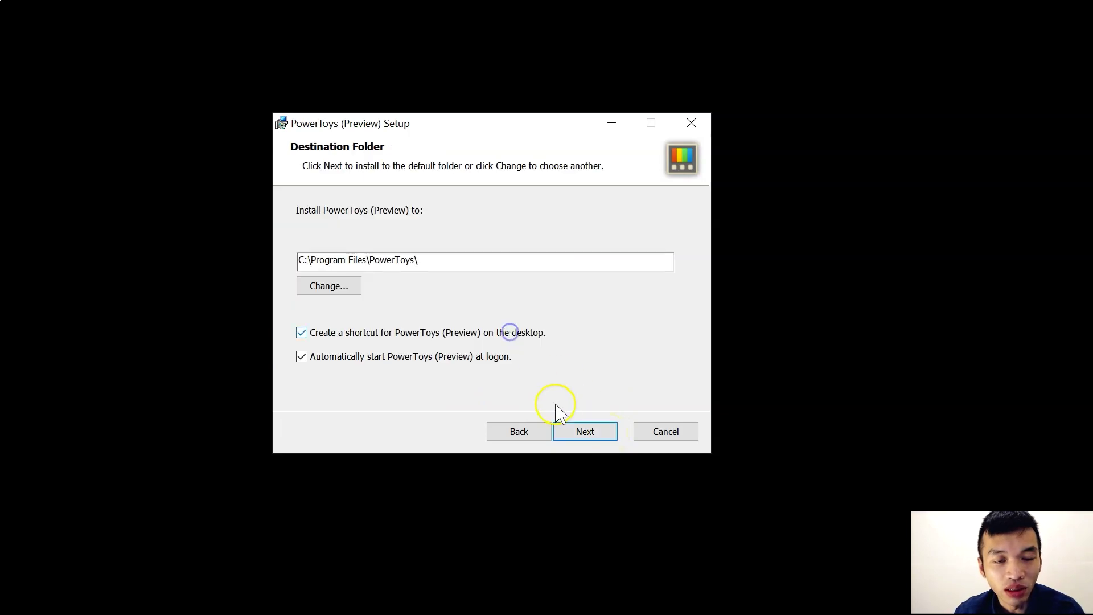
left_click(572, 427)
left_click(573, 432)
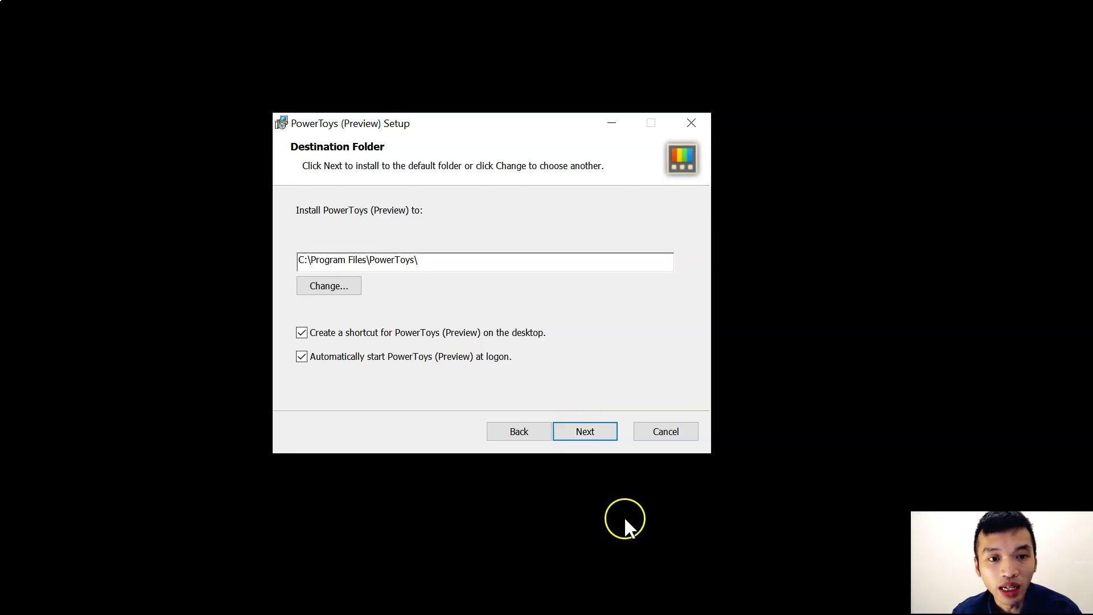
left_click(603, 438)
left_click(603, 438)
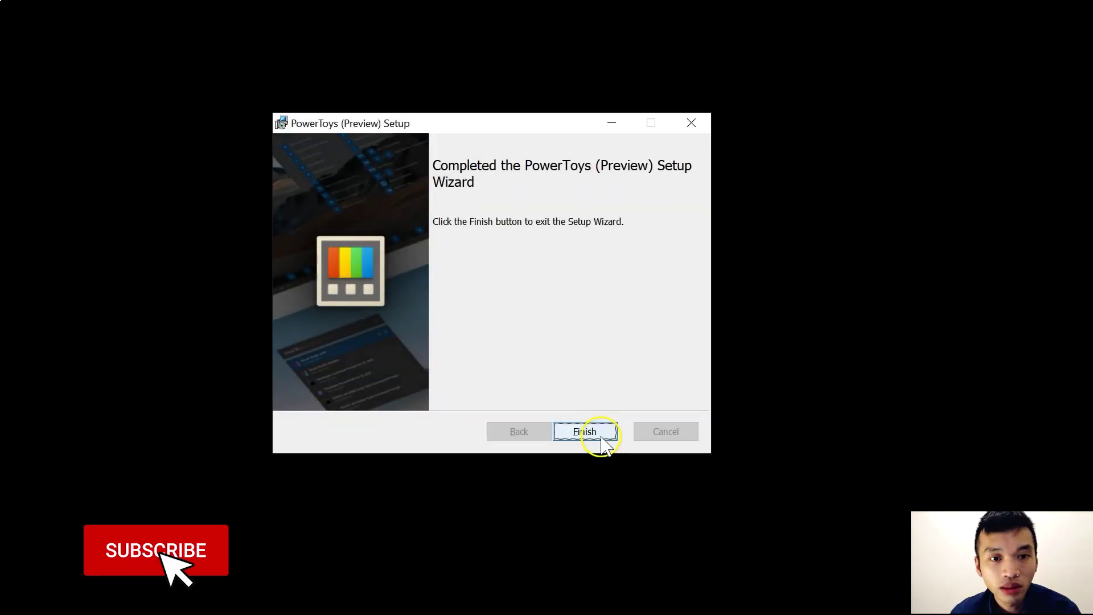
left_click(595, 434)
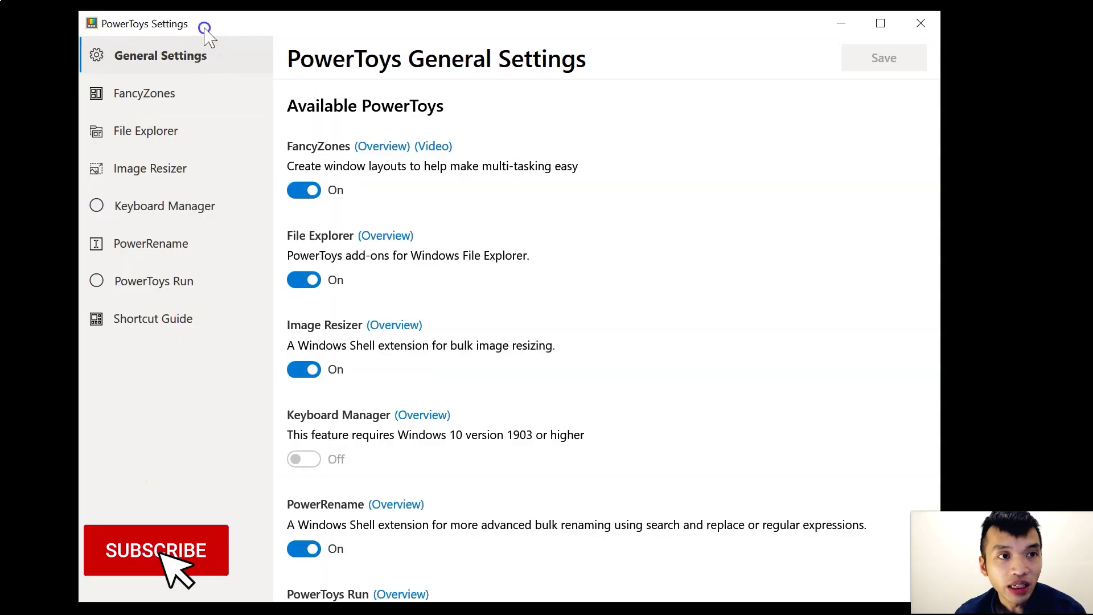
- Look through the settings pages of every PowerToys module, from General Settings to Shortcut Guide, and return to the FancyZones page
left_click(206, 90)
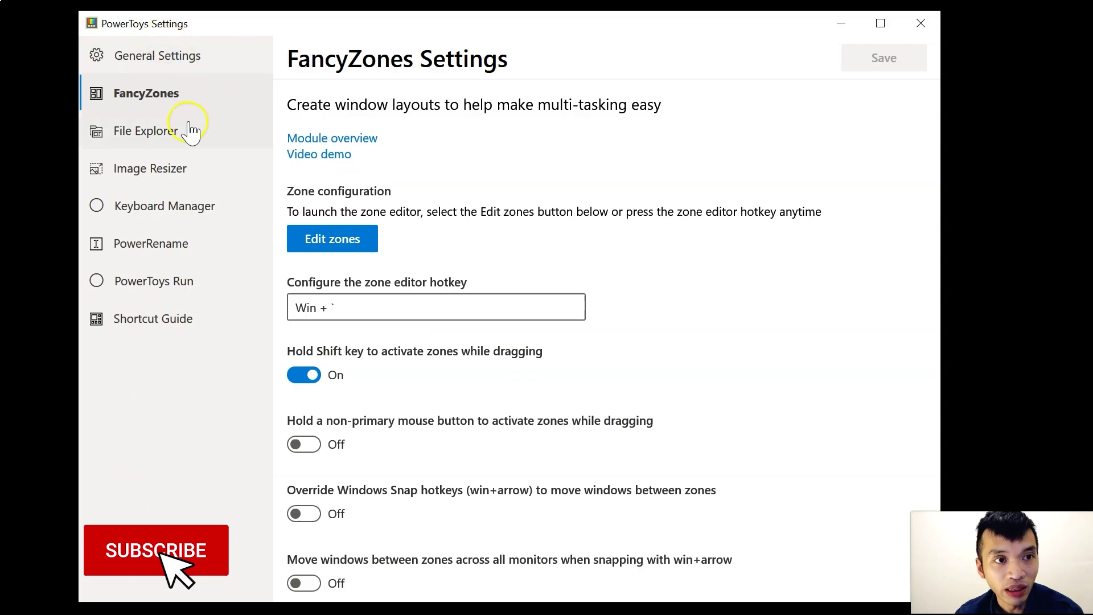
left_click(182, 171)
left_click(186, 322)
left_click(202, 57)
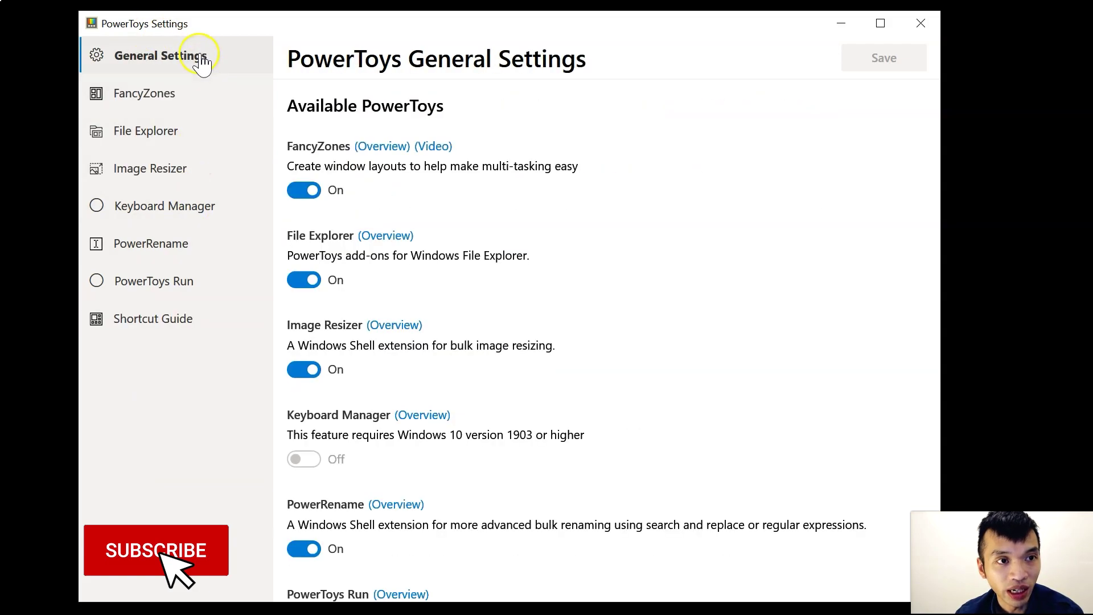
left_click(202, 94)
left_click(202, 131)
left_click(203, 168)
left_click(202, 205)
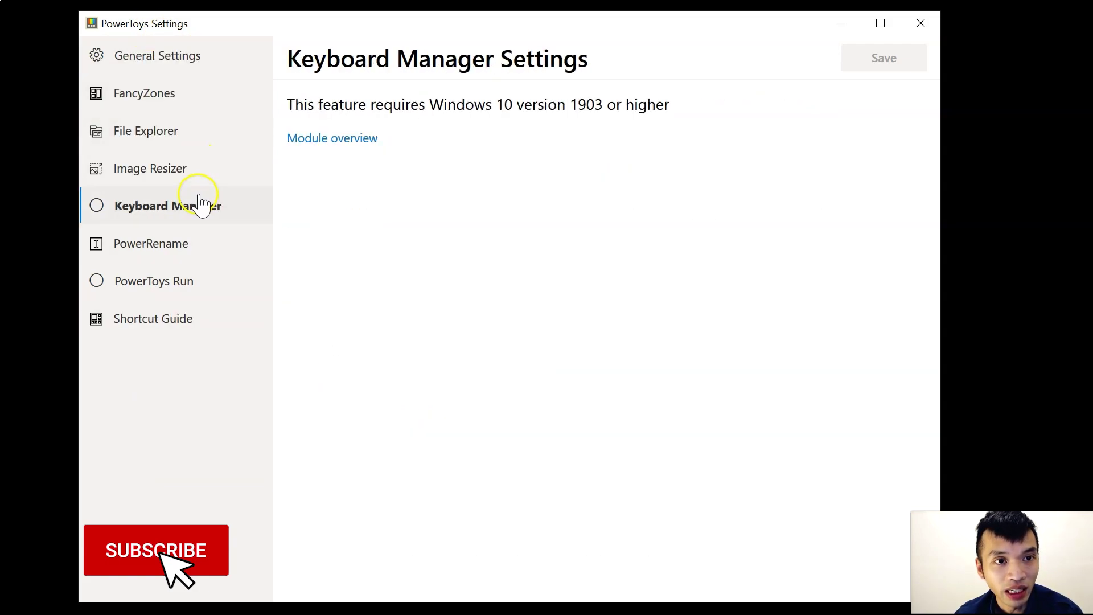
left_click(202, 242)
left_click(203, 207)
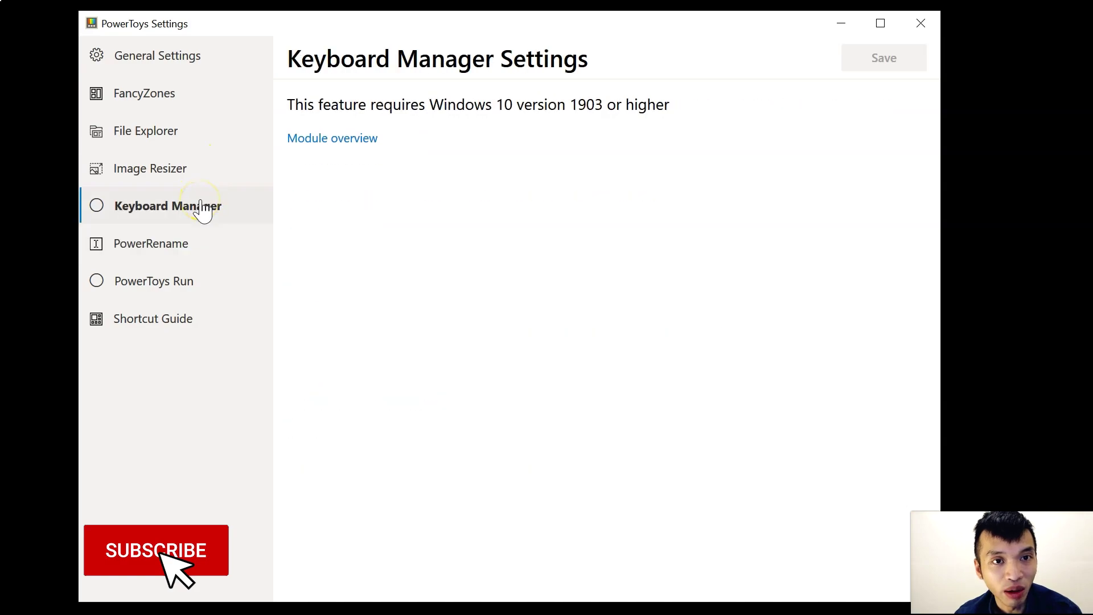
left_click(196, 246)
left_click(194, 284)
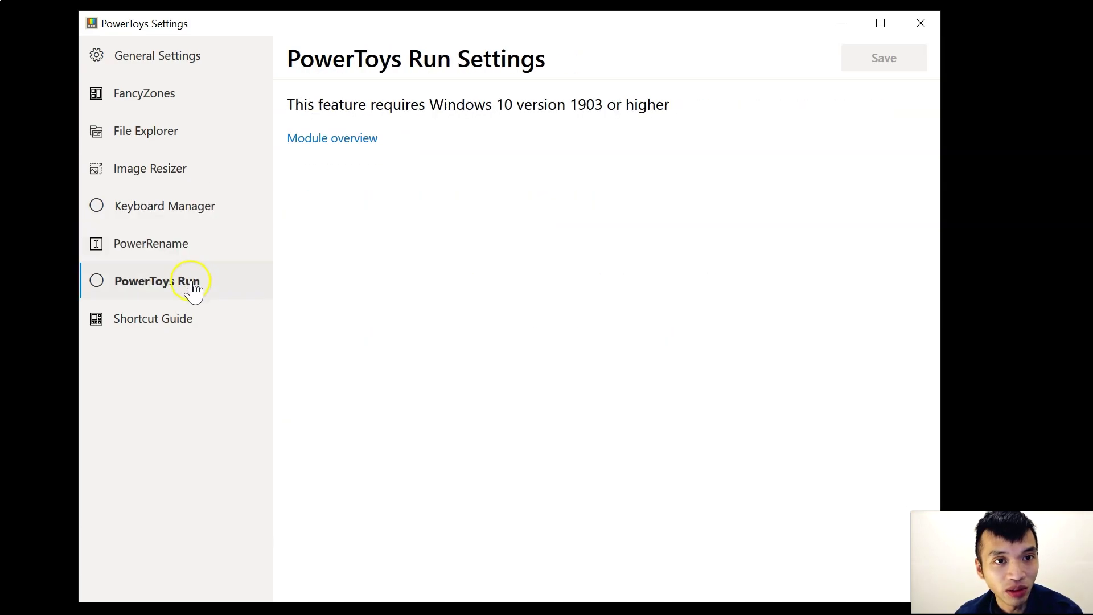
left_click(192, 314)
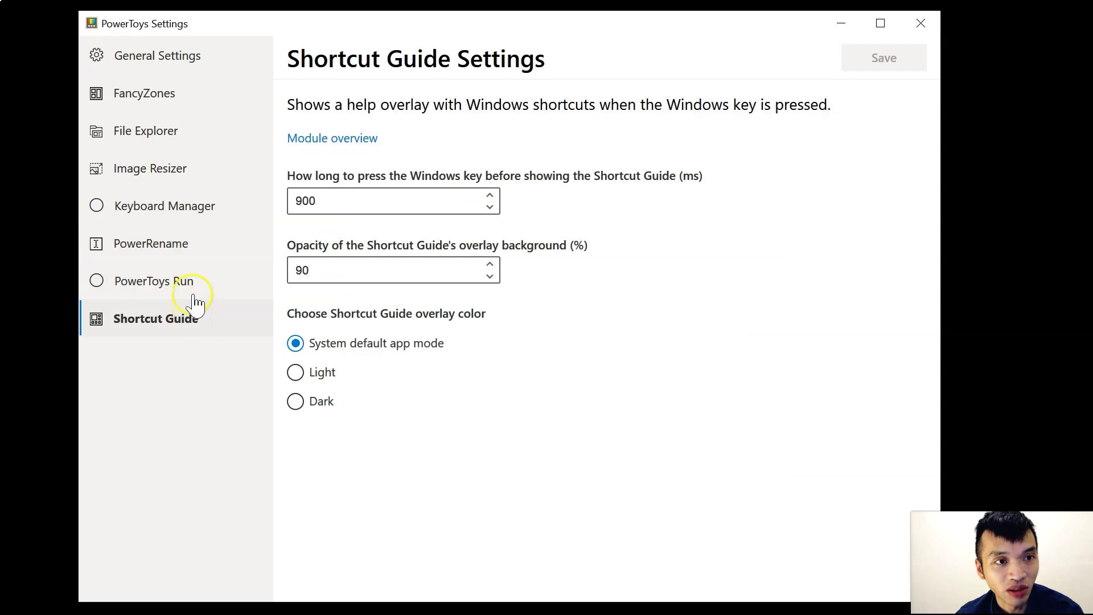
left_click(199, 94)
left_click(197, 54)
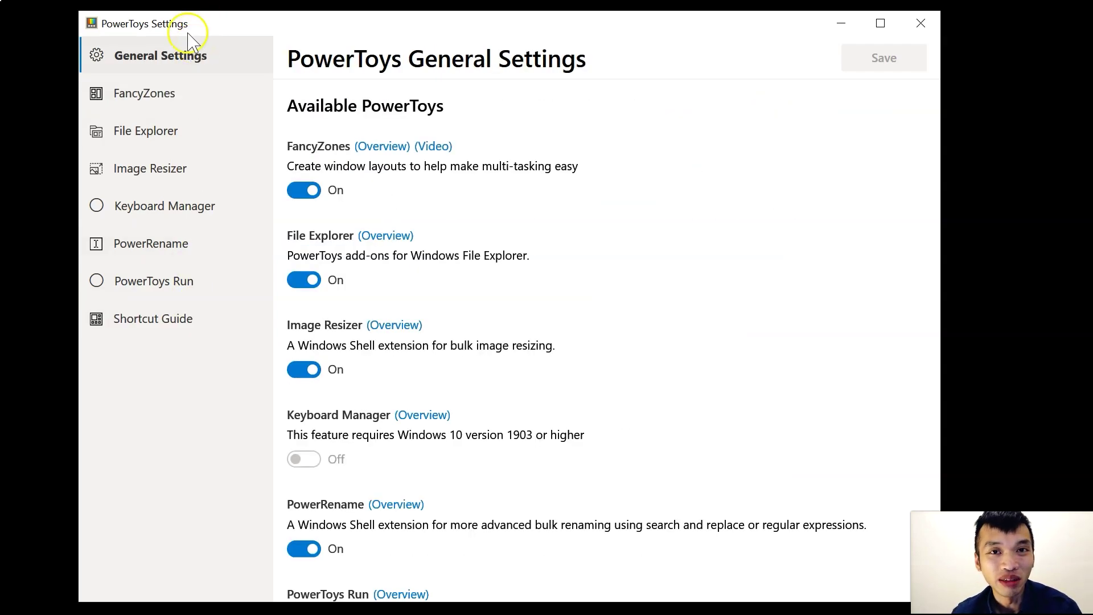
left_click(188, 106)
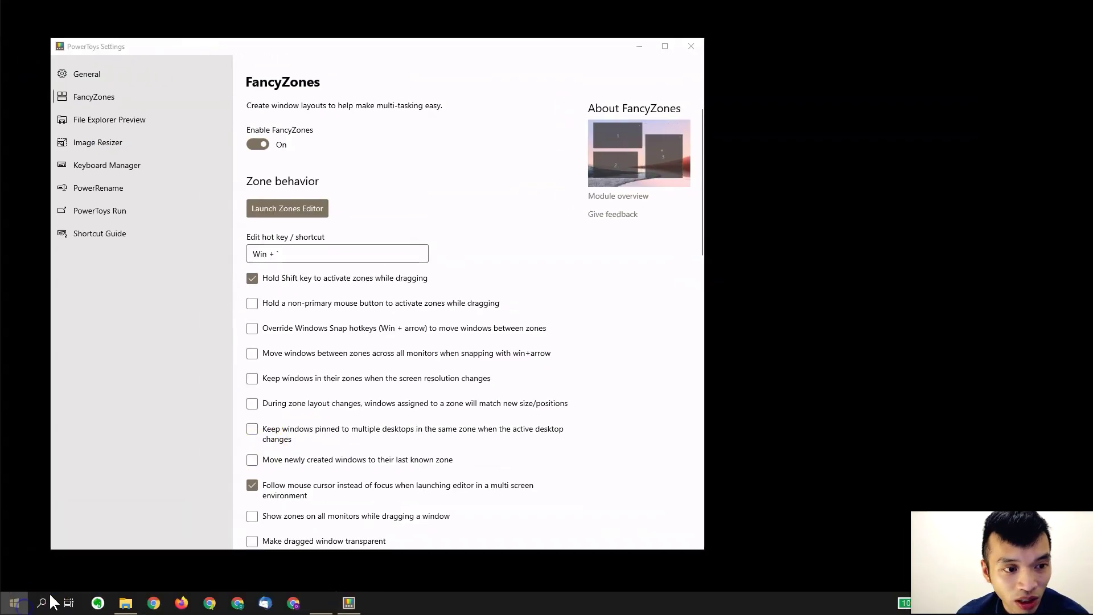
- Open Firefox and Notepad and snap them side by side, Firefox on the left half and Notepad on the right
left_click(20, 604)
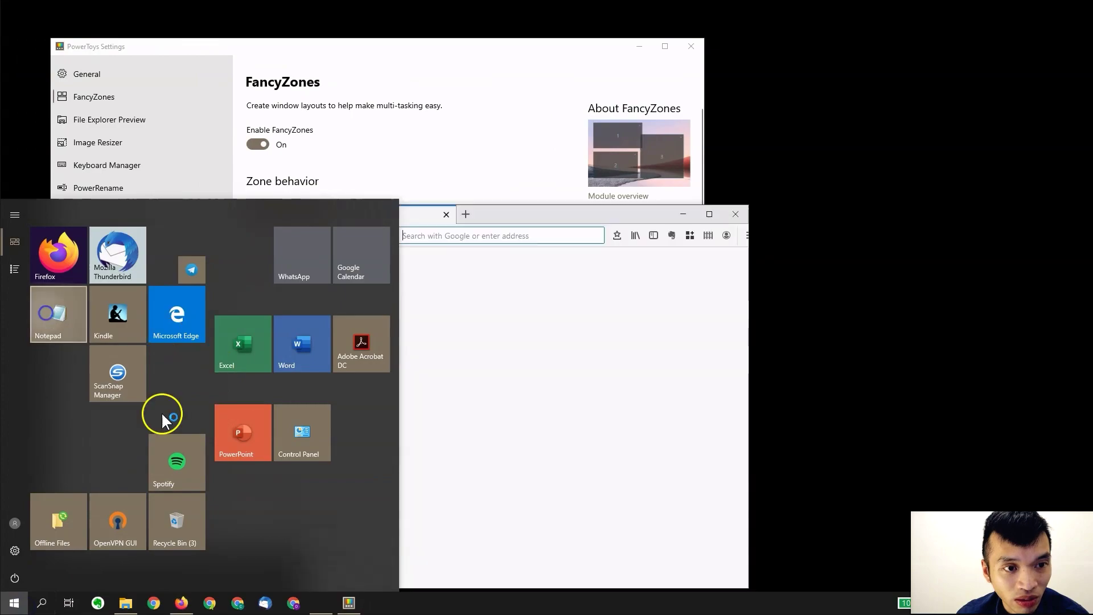
left_click(56, 316)
left_click_drag(499, 210, 23, 196)
left_click_drag(723, 112, 1092, 132)
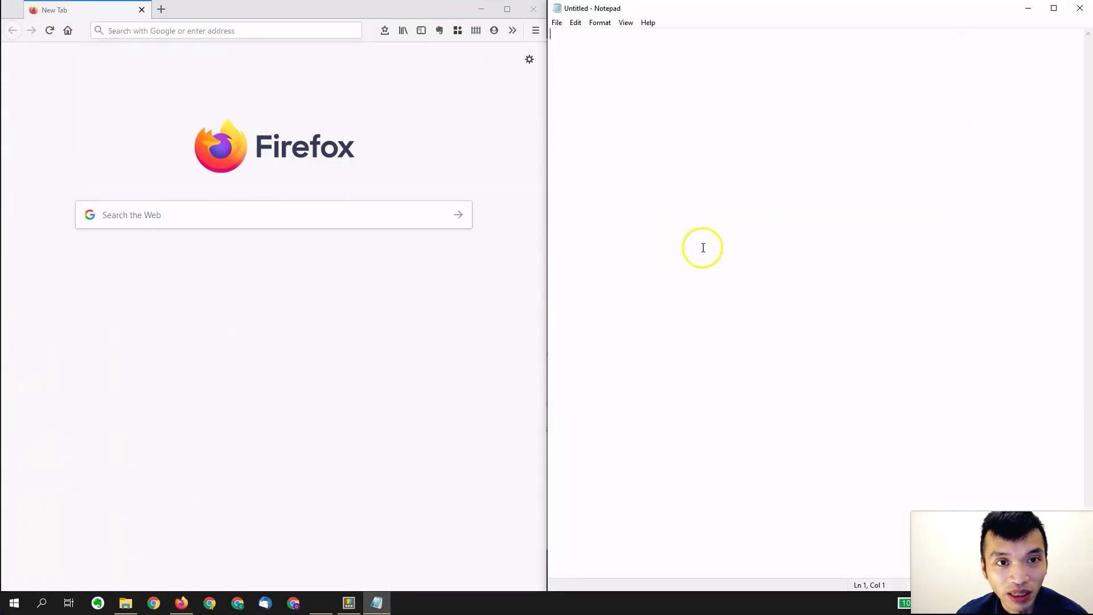
- Snap Firefox to the bottom-left quarter of the desktop and Notepad to the top-right corner
left_click_drag(436, 9, 2, 592)
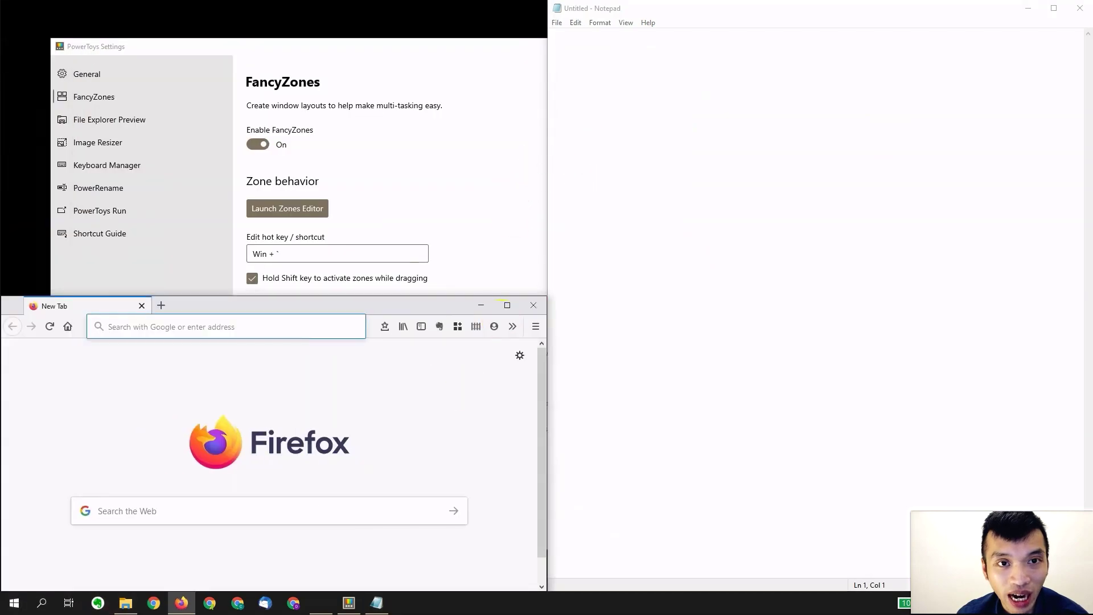
left_click_drag(682, 7, 1091, 2)
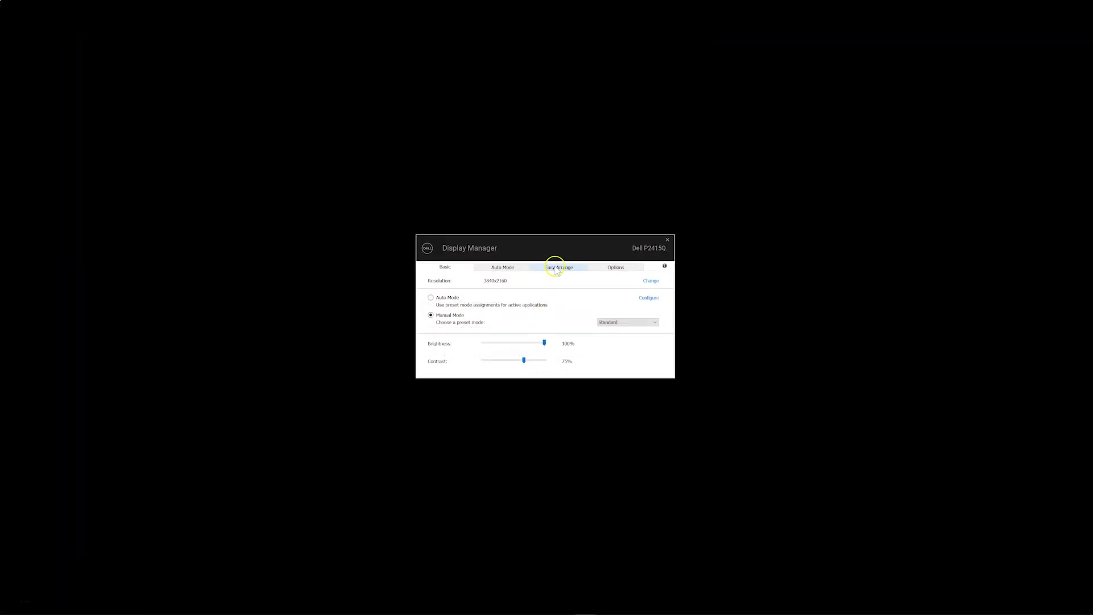
- In Dell Display Manager, try several Easy Arrange layouts, including the two-row split and the six-zone layout with a large top-left zone
left_click(557, 265)
left_click(510, 306)
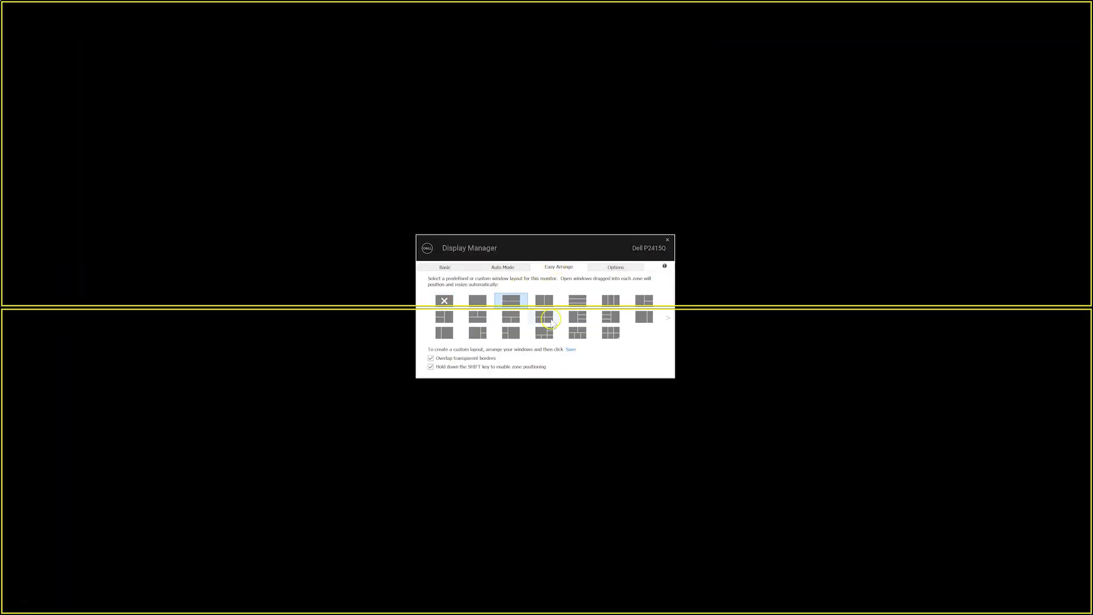
left_click(552, 322)
left_click(552, 337)
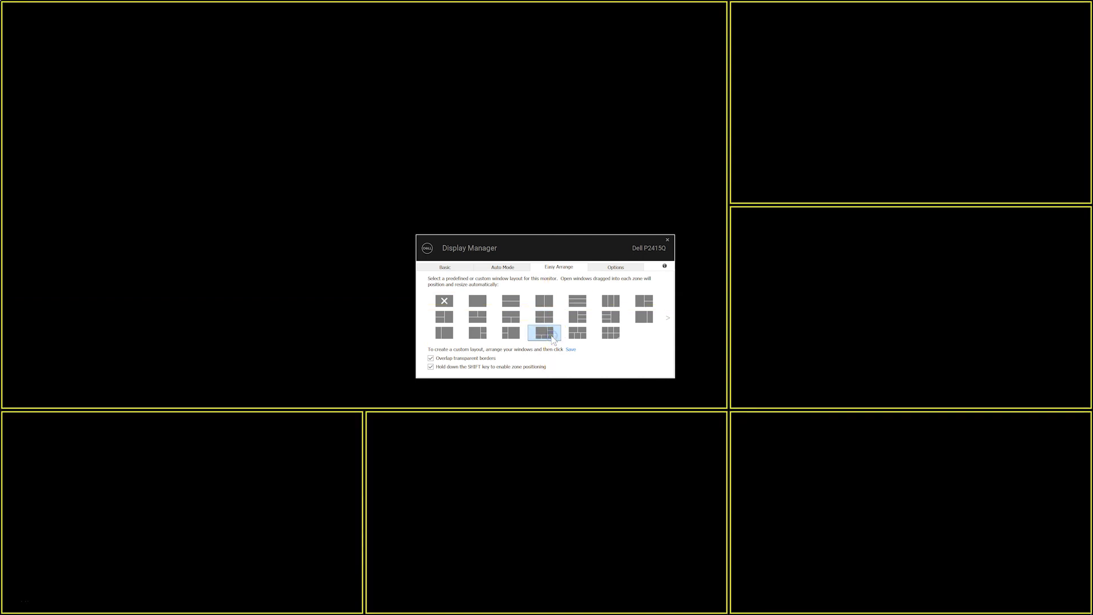
left_click(611, 333)
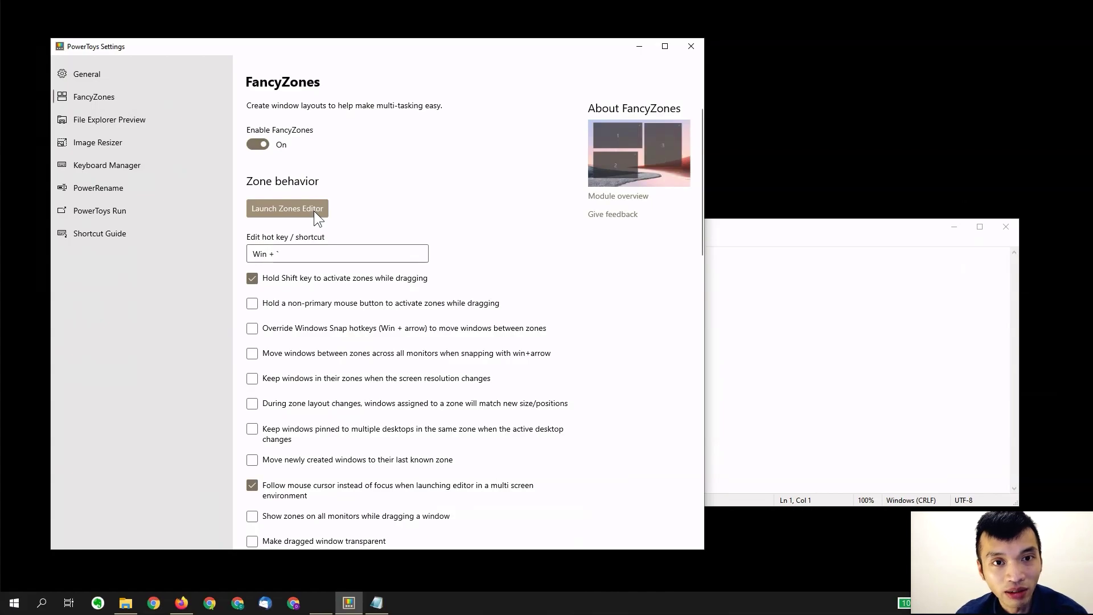
- Launch the FancyZones layout editor and set the number of zones for the templates to 5
left_click(314, 212)
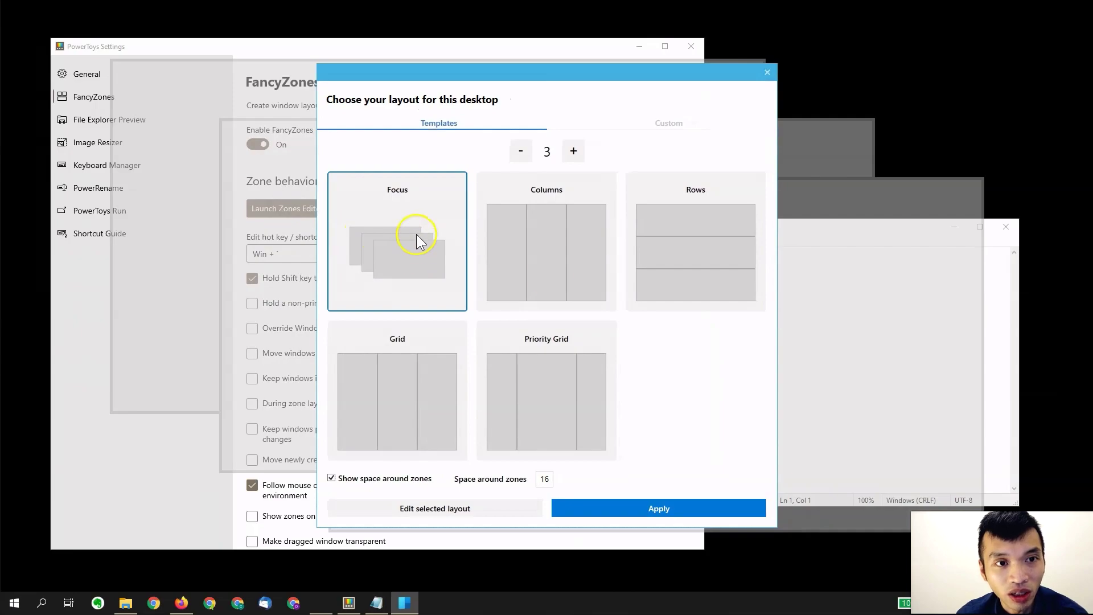
left_click(573, 150)
left_click(573, 150)
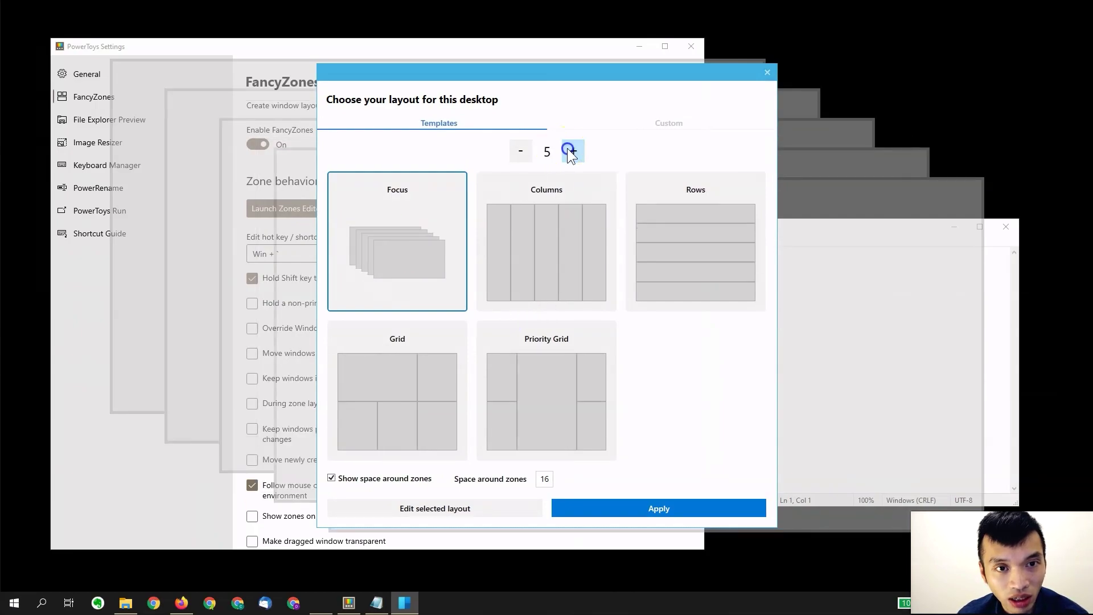
- Apply the Grid template with 6 zones and space around zones, after previewing the Priority Grid template and the zones without spacing
left_click(573, 150)
left_click(421, 402)
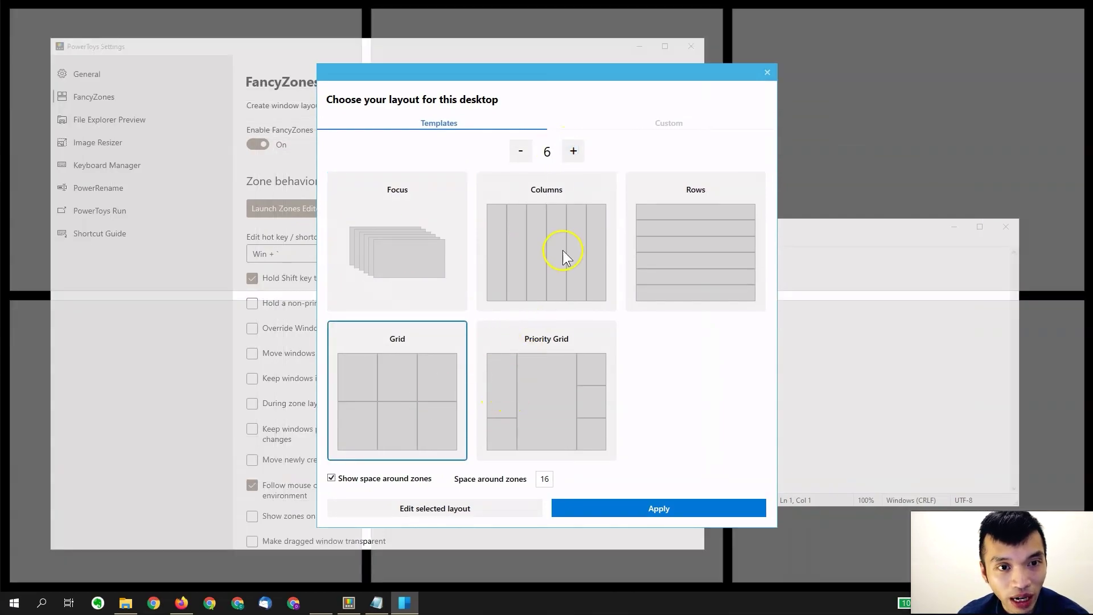
left_click(562, 377)
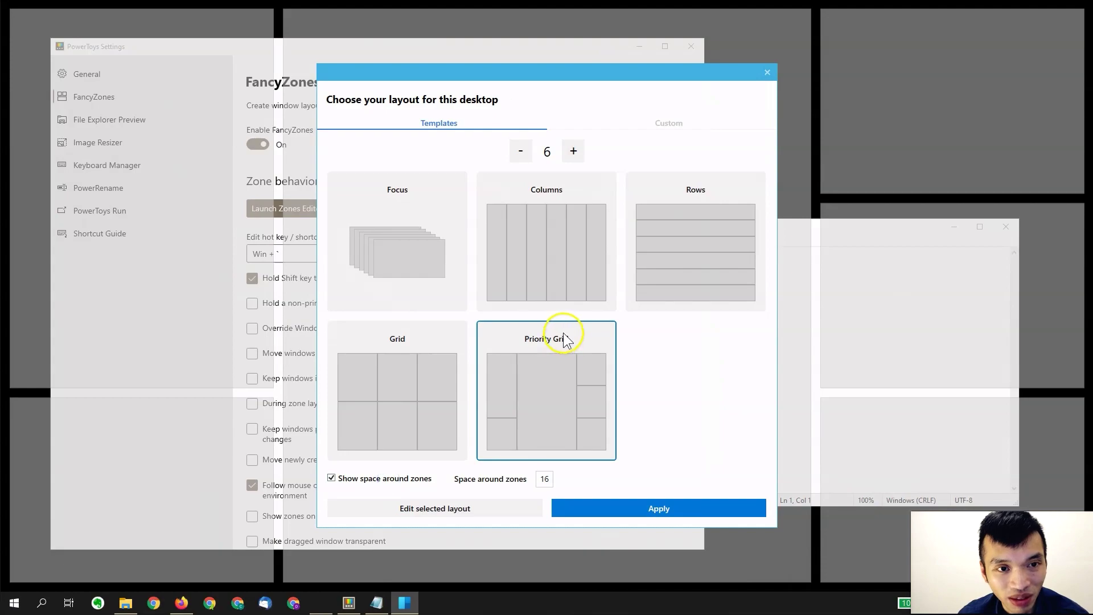
left_click(388, 482)
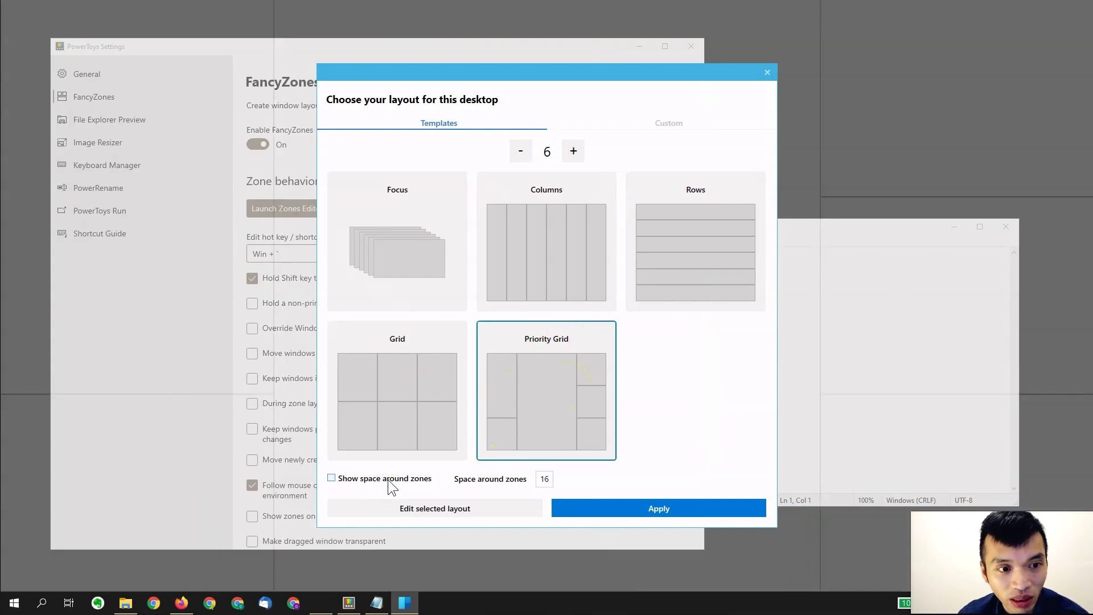
left_click(389, 481)
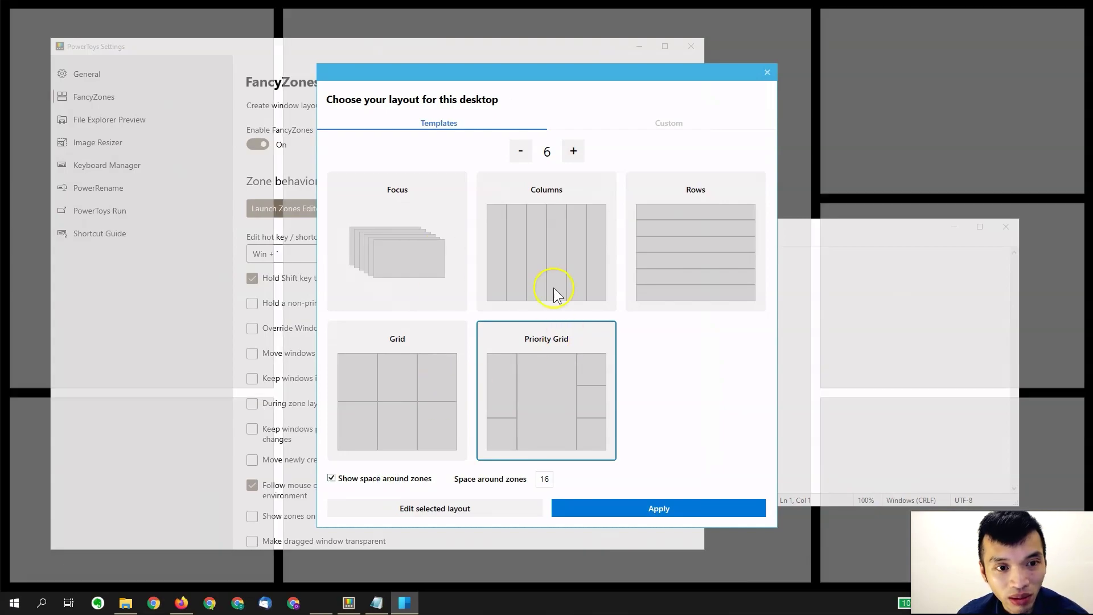
left_click(450, 383)
left_click(596, 509)
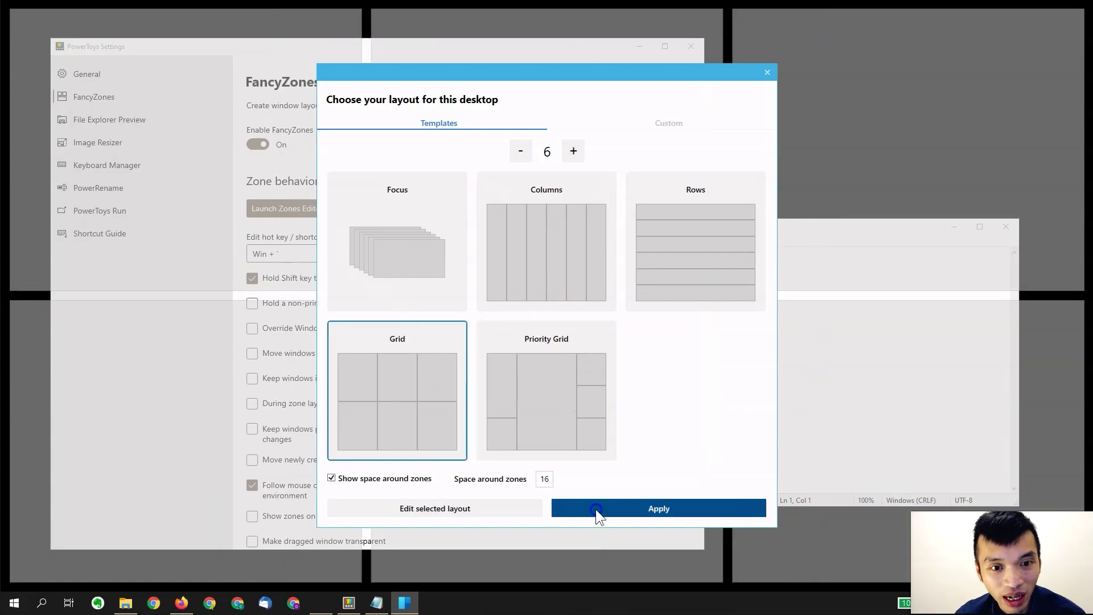
- Open Kindle, Excel and Word, and snap the open windows into the grid zones, including PowerToys Settings in zone 3 and Notepad in zone 4
left_click(16, 606)
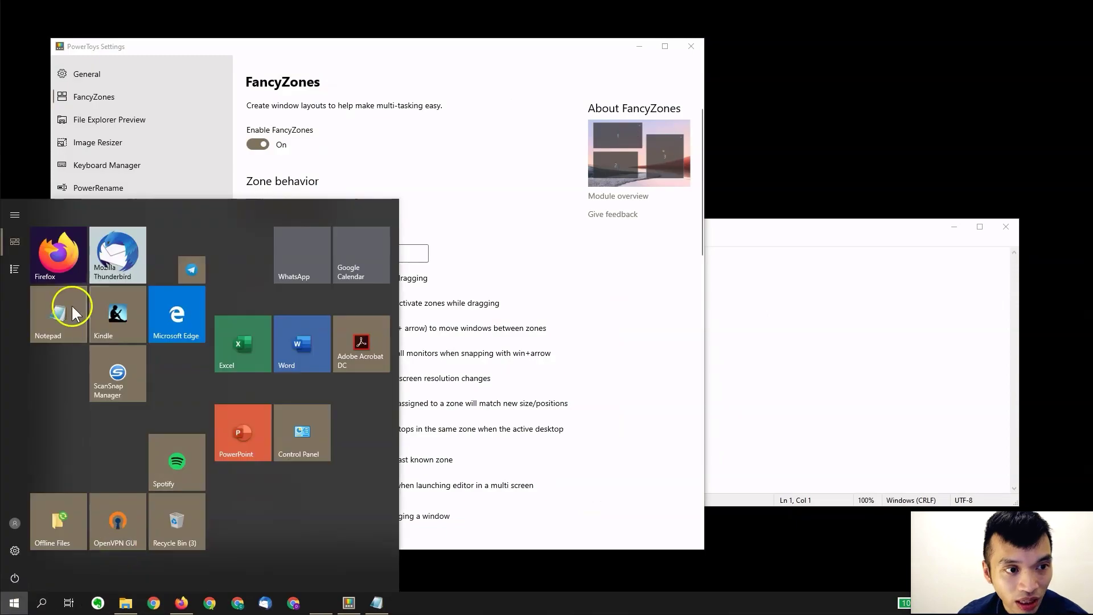
left_click(68, 304)
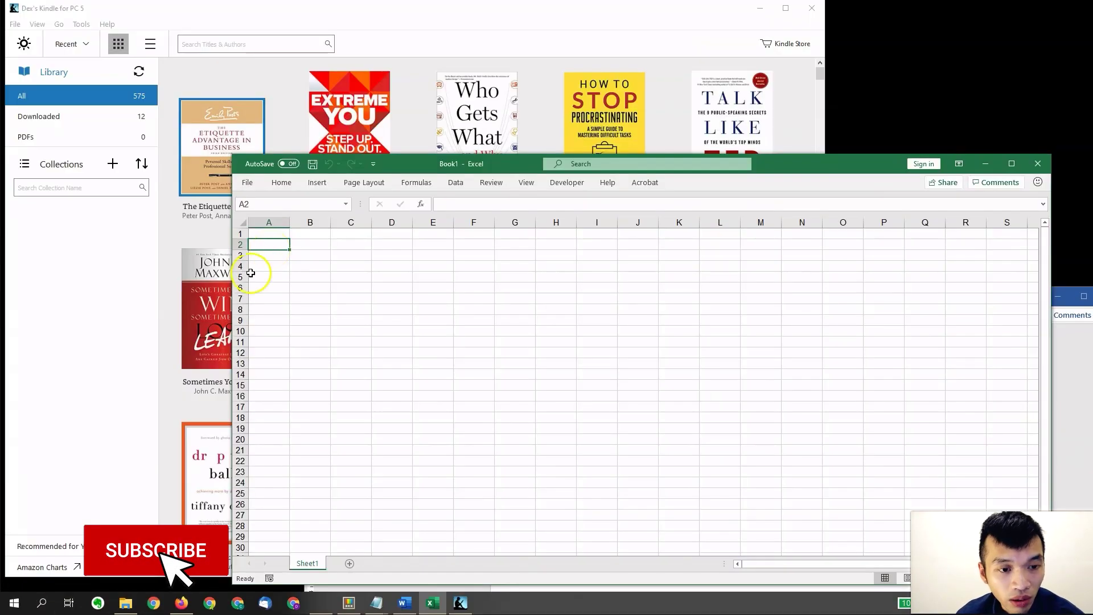
left_click(349, 603)
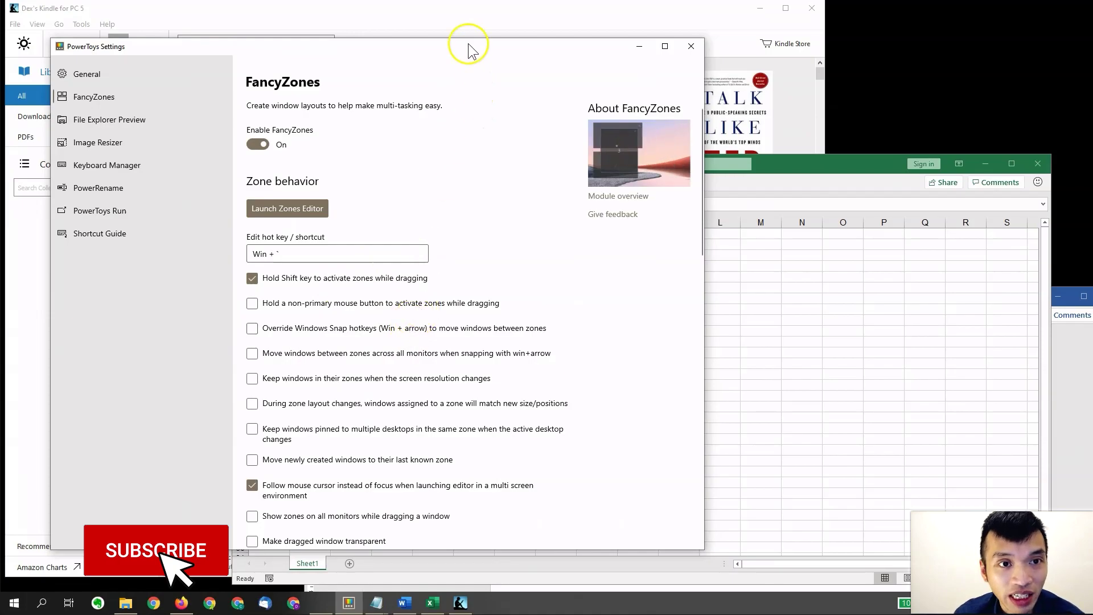
left_click_drag(468, 43, 932, 31)
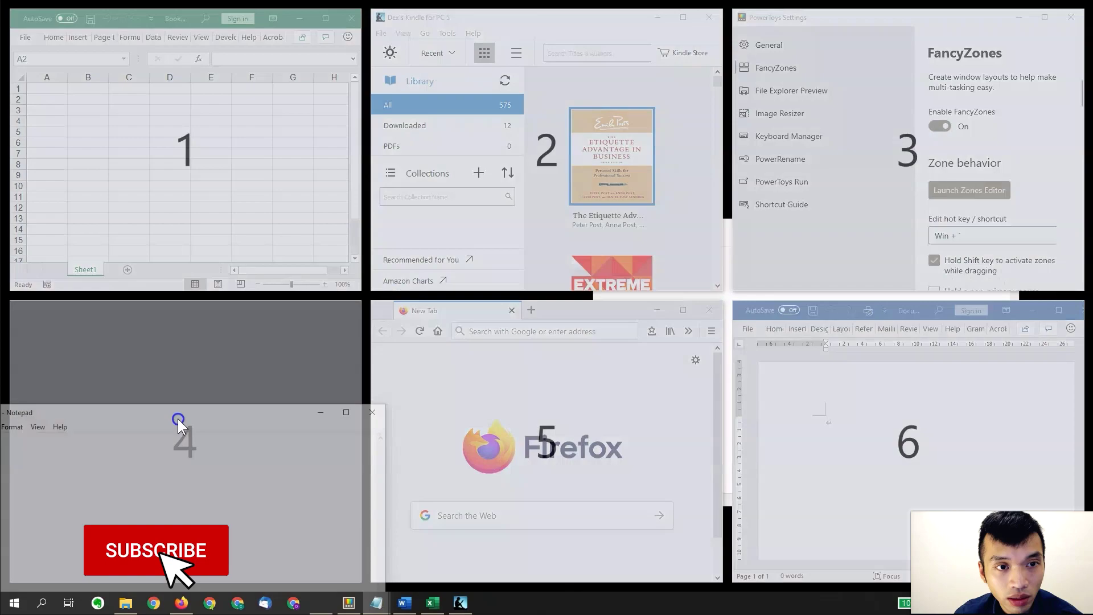
left_click_drag(178, 421, 178, 420)
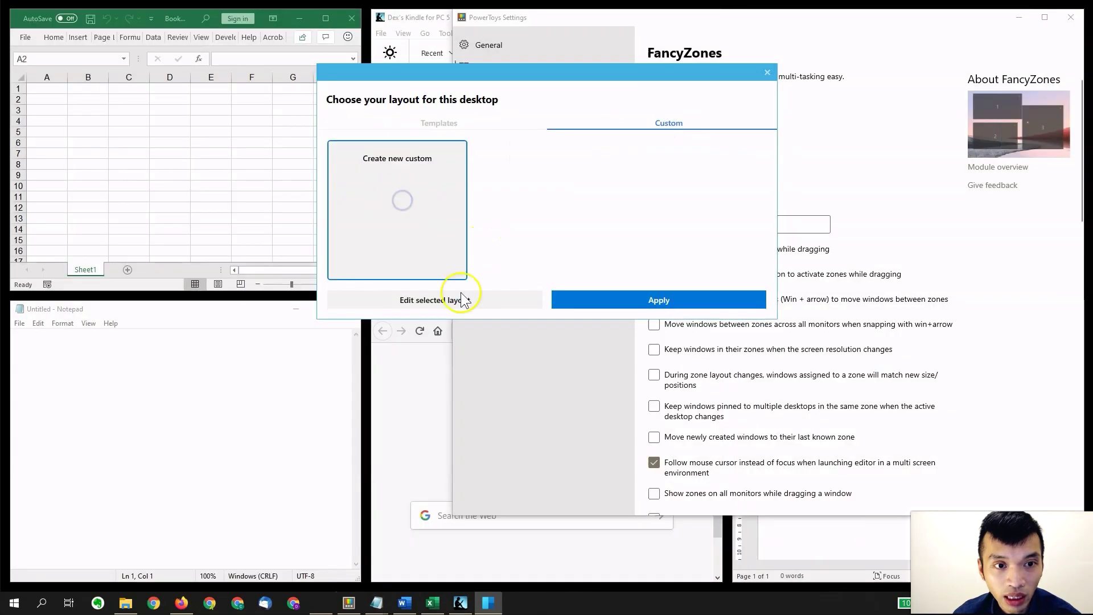
- Create a custom FancyZones layout with two zones placed side by side, then save and apply it
left_click(463, 300)
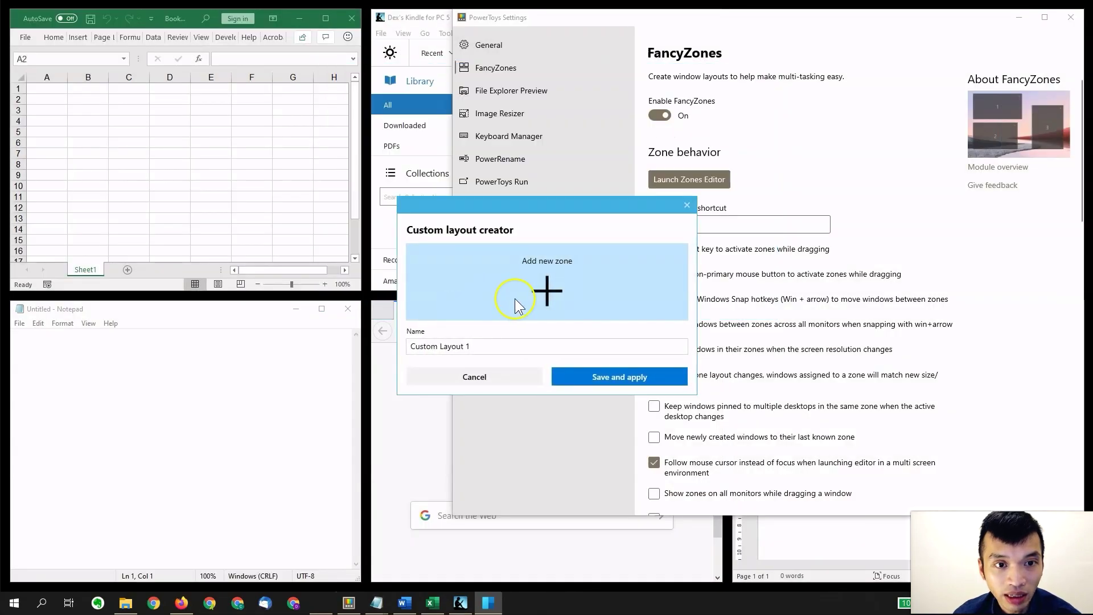
left_click(595, 308)
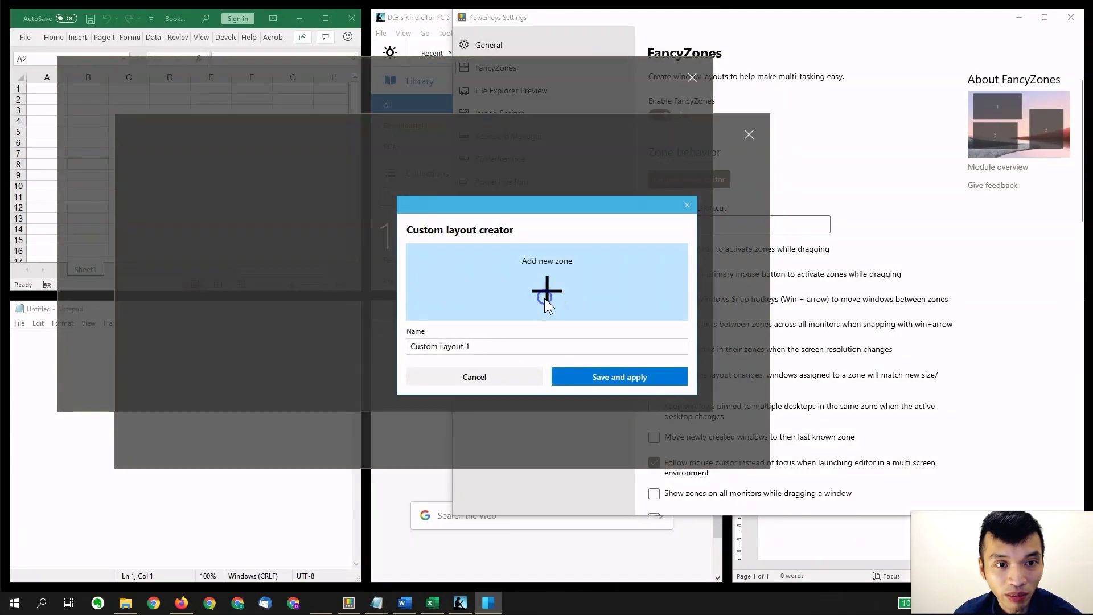
left_click(545, 297)
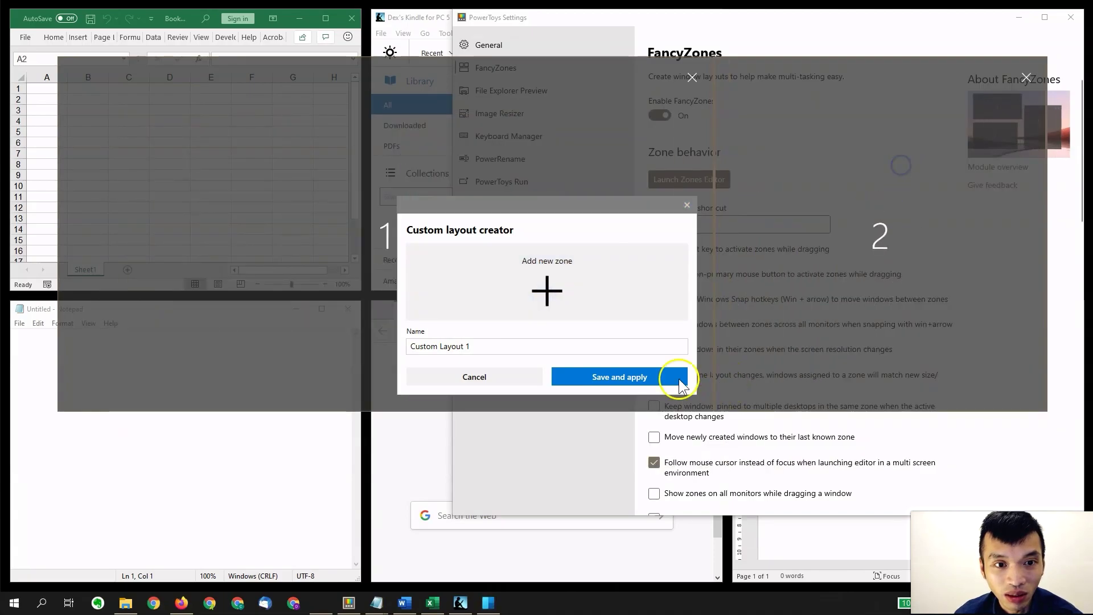
left_click(583, 378)
- Show the File Explorer Preview settings in PowerToys and turn on the preview pane for the Subscribe Button folder in File Explorer
left_click_drag(618, 78, 361, 52)
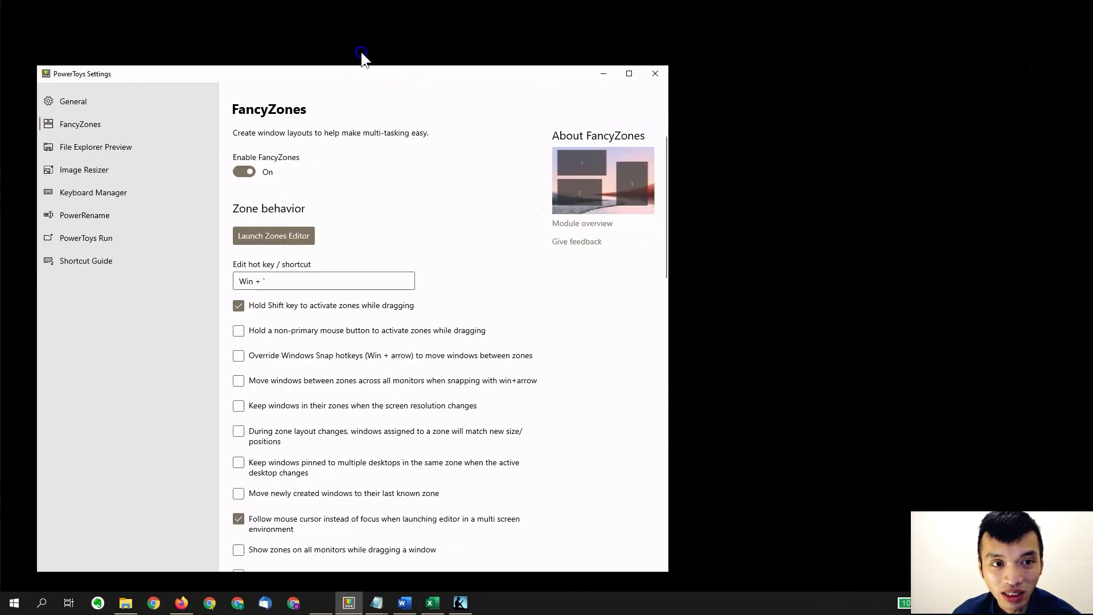
left_click(116, 131)
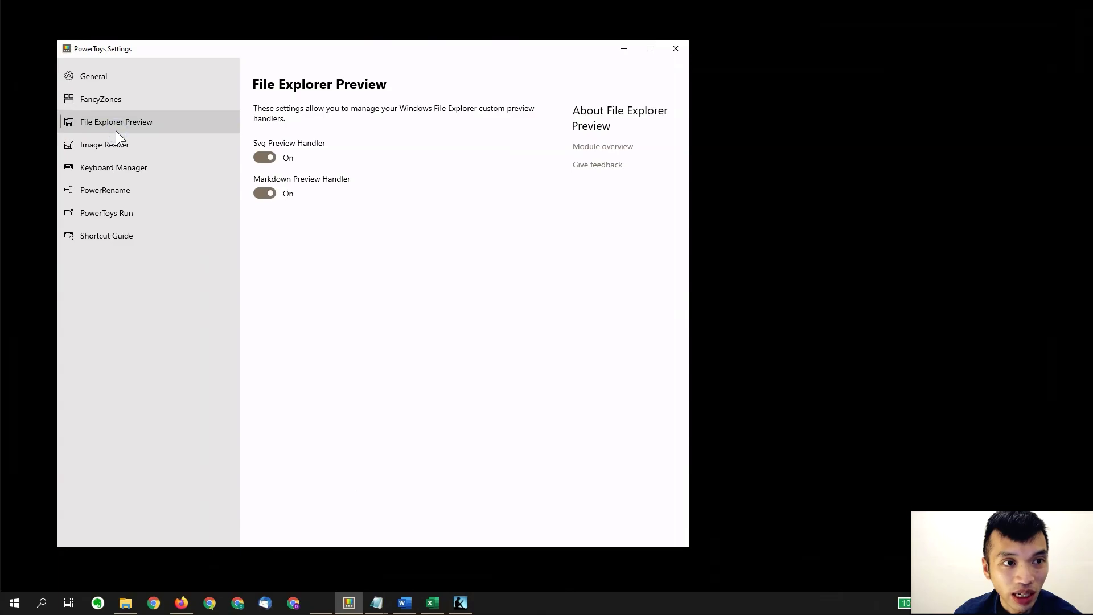
left_click(134, 605)
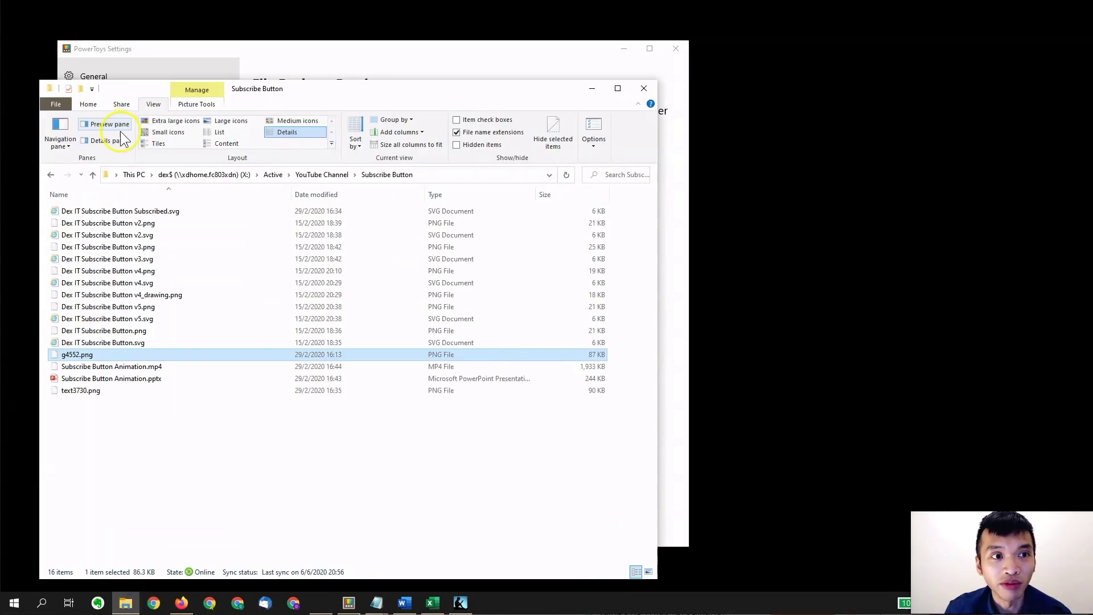
double_click(151, 105)
double_click(151, 106)
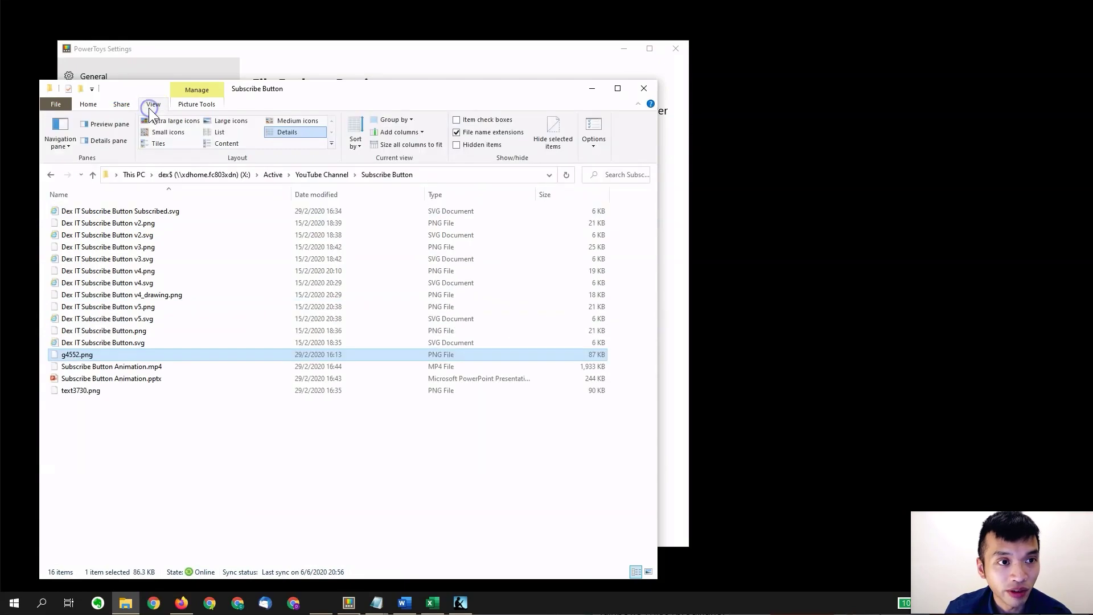
left_click(109, 124)
- Preview Subscribe Button Animation.mp4, g4552.png and Subscribe Button Animation.pptx in the Subscribe Button folder
left_click(158, 366)
left_click(155, 354)
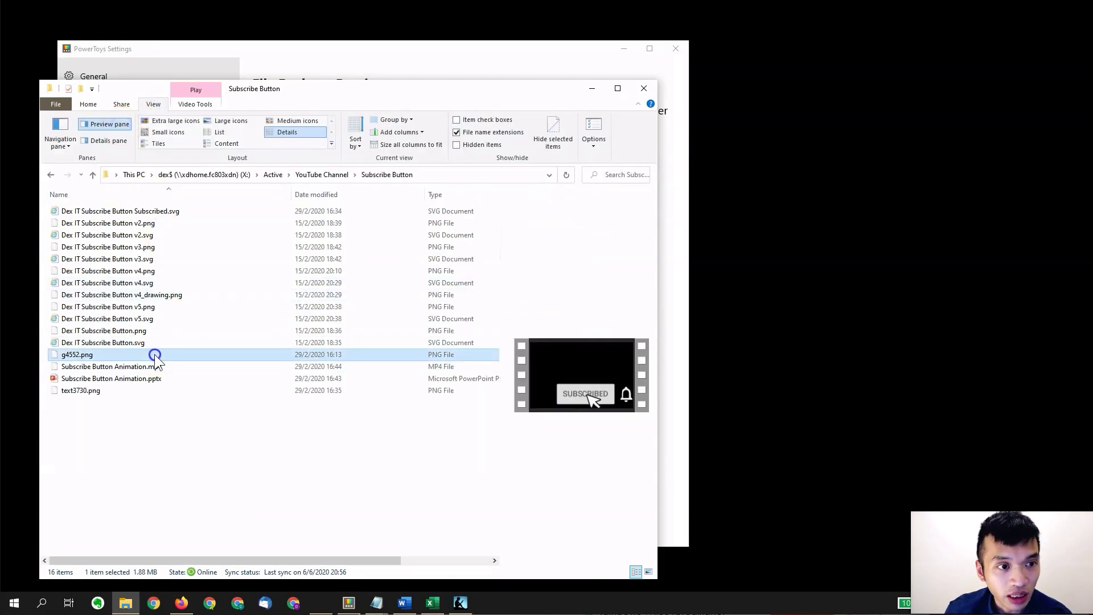
left_click(155, 364)
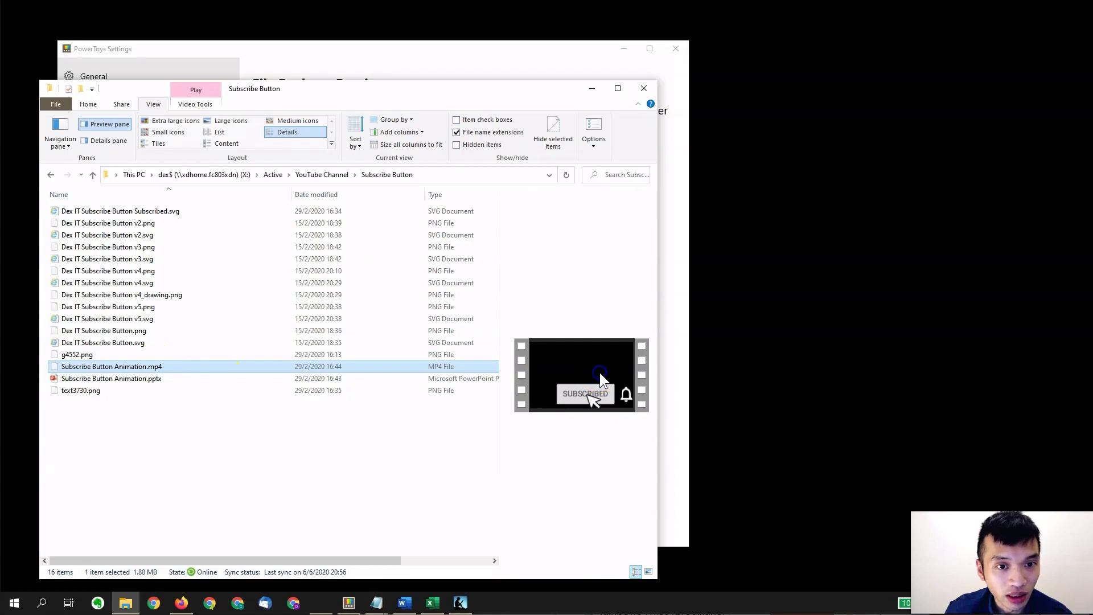
left_click(265, 354)
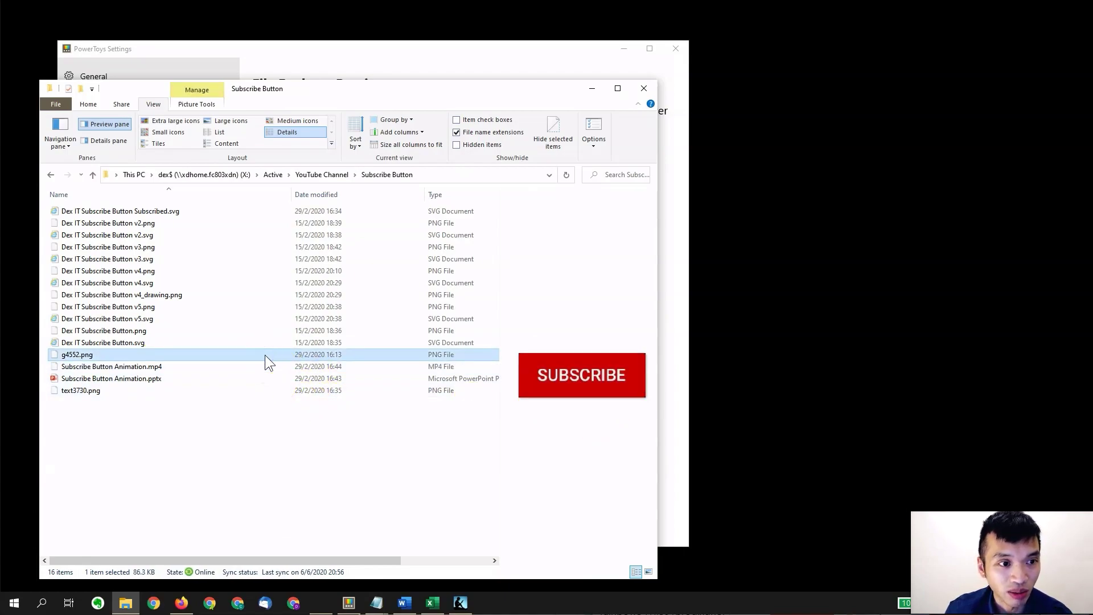
left_click(282, 377)
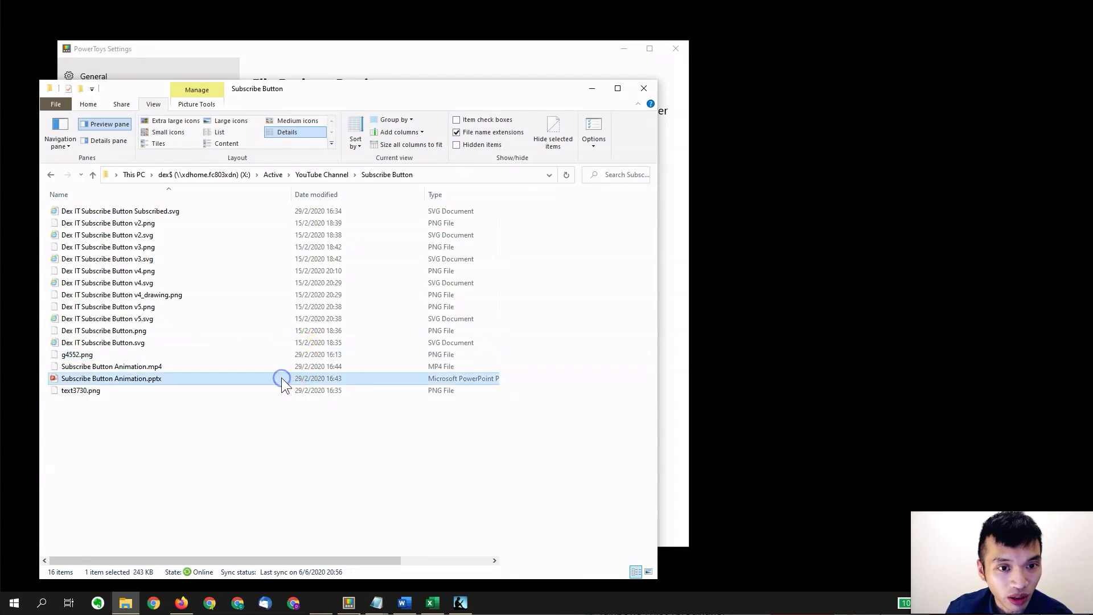
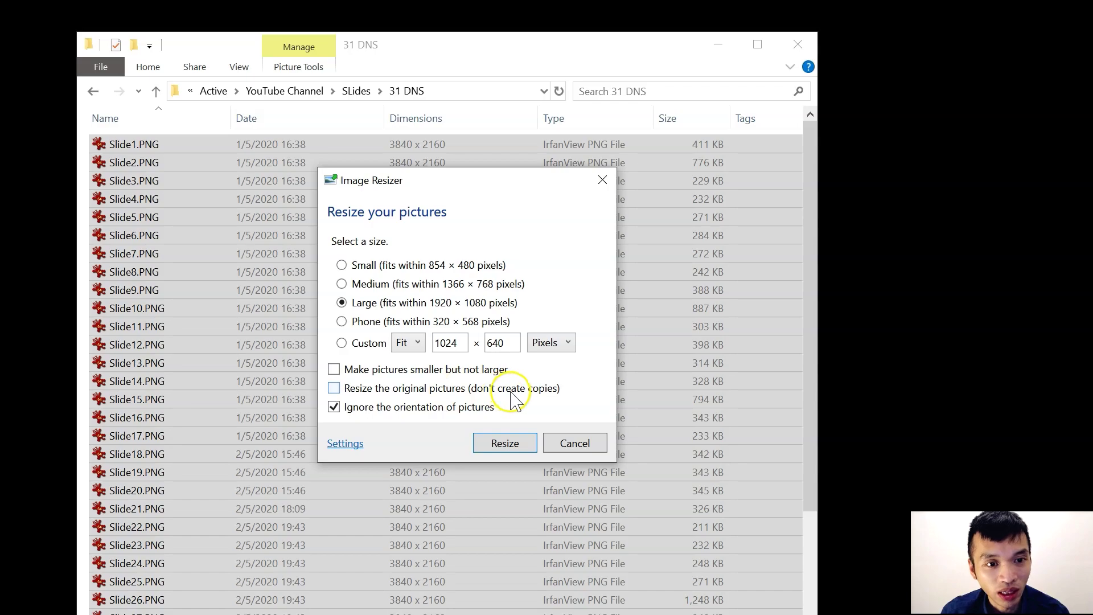
- Resize the selected slide images in the 31 DNS folder to Large (1920 × 1080 pixels) as copies with Image Resizer
left_click(506, 449)
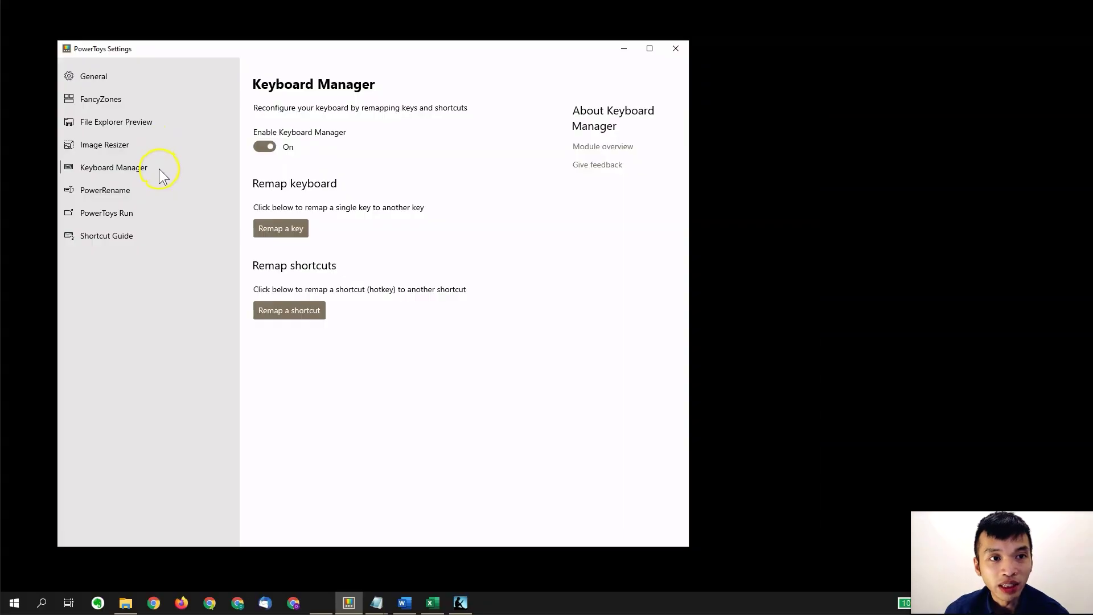
- In Keyboard Manager, remap the Caps Lock key to Enter and accept leaving Caps Lock unassigned
left_click(158, 168)
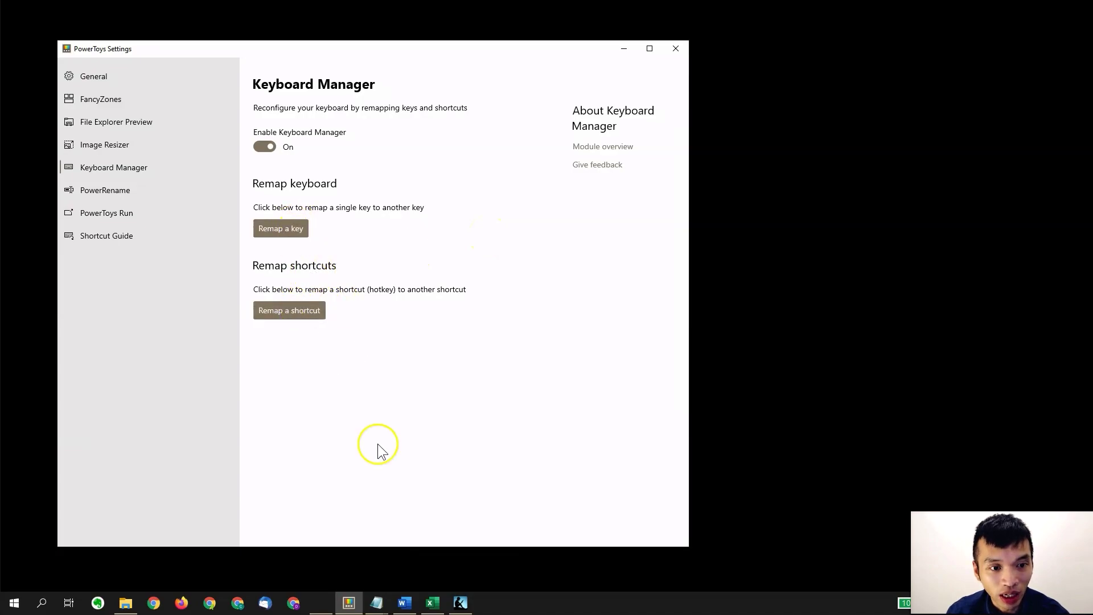
left_click(278, 230)
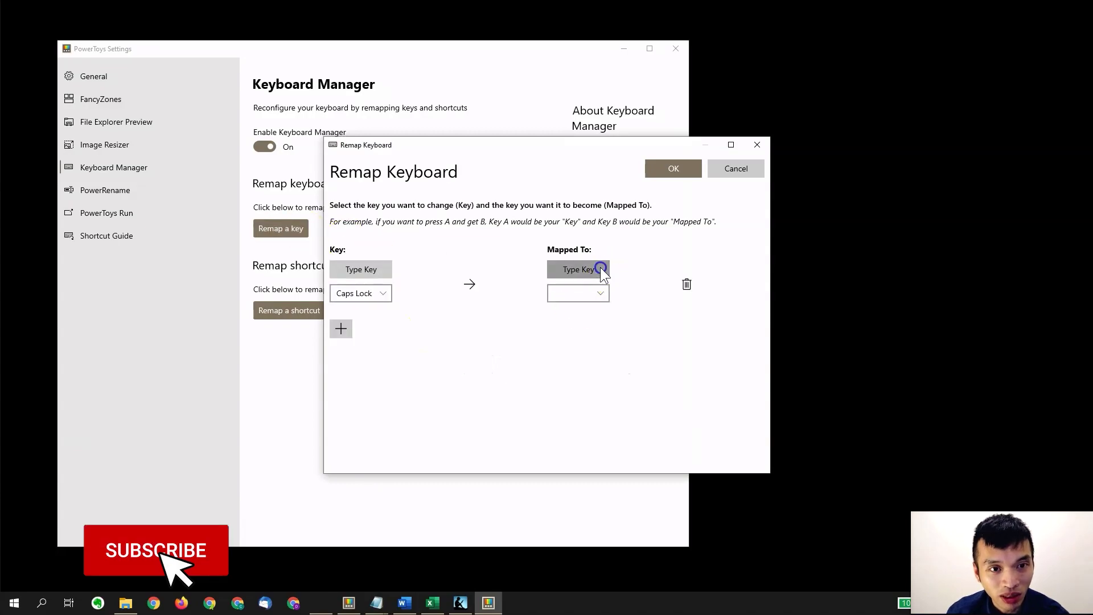
left_click(600, 269)
key("Return")
left_click(531, 362)
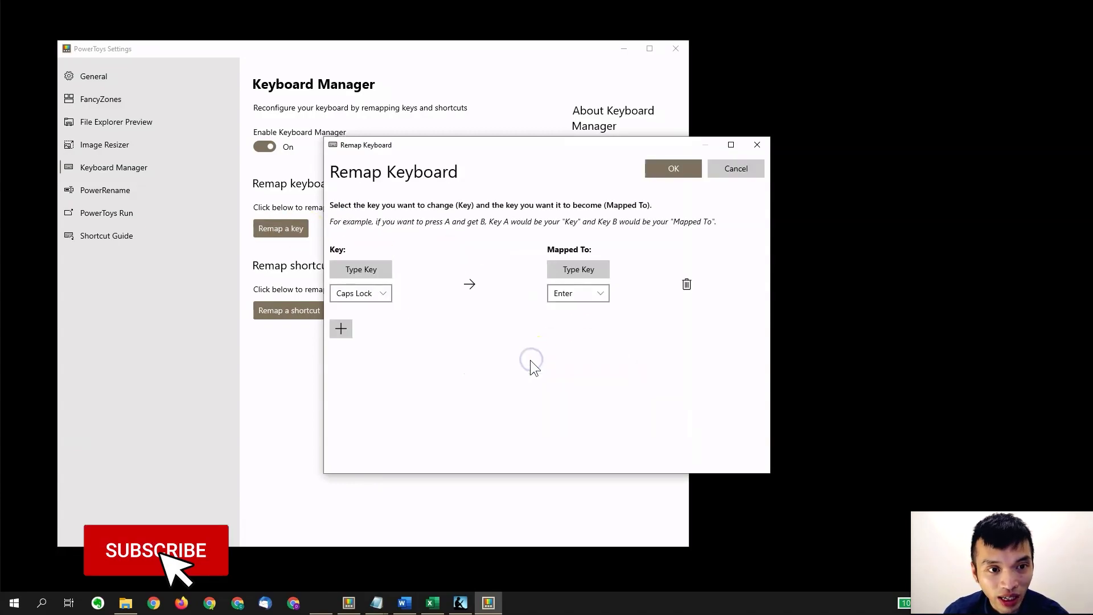
left_click(680, 168)
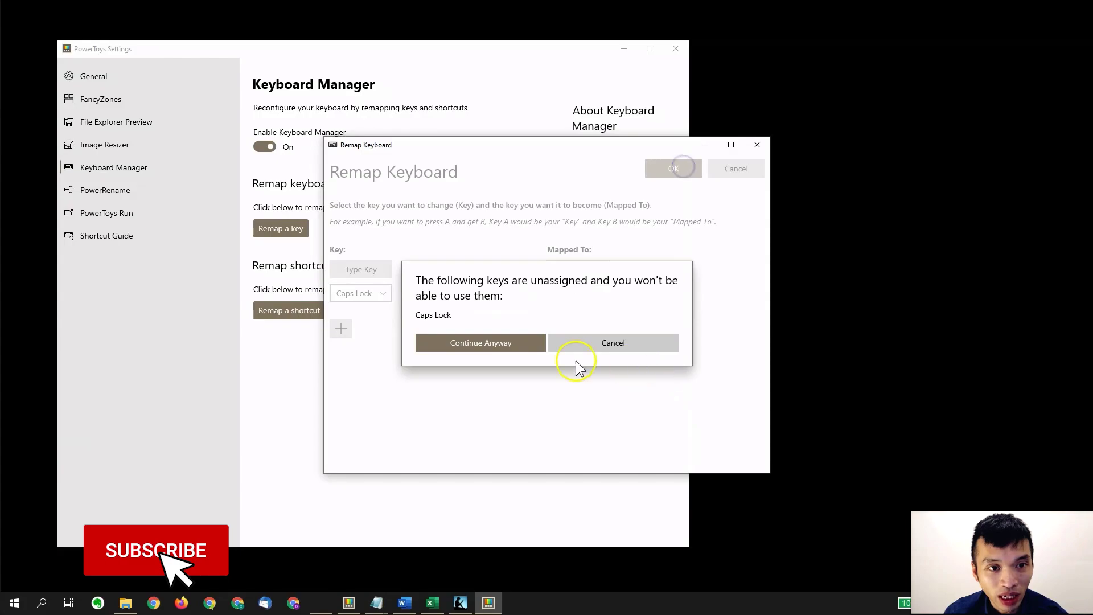
left_click(505, 344)
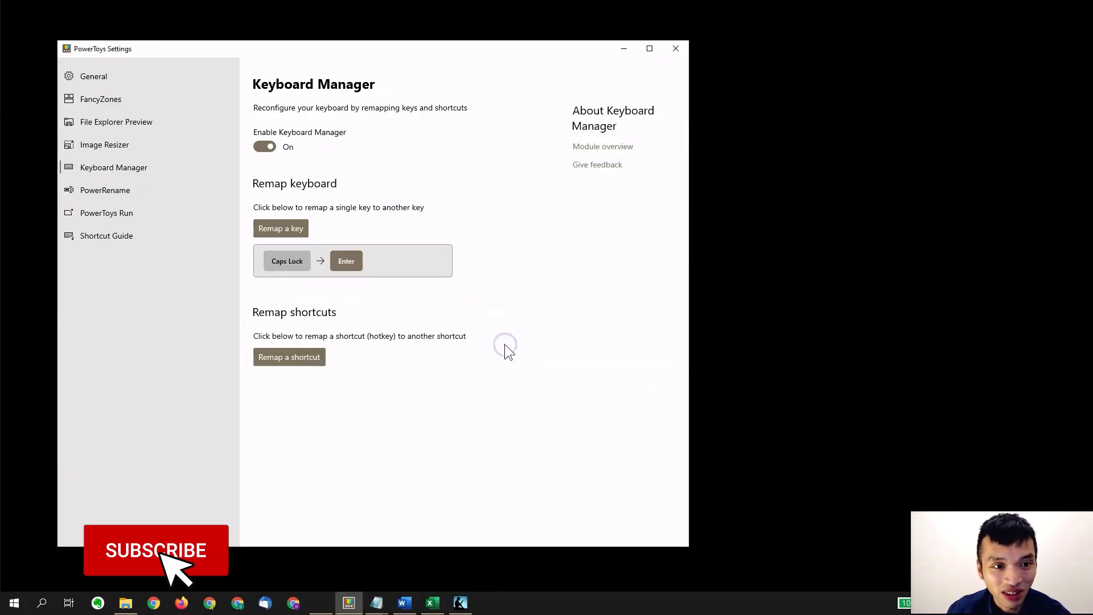
- Open the On-Screen Keyboard and test the remapped Caps Lock key repeatedly in an empty Notepad document
type("k")
key("Return")
left_click(355, 311)
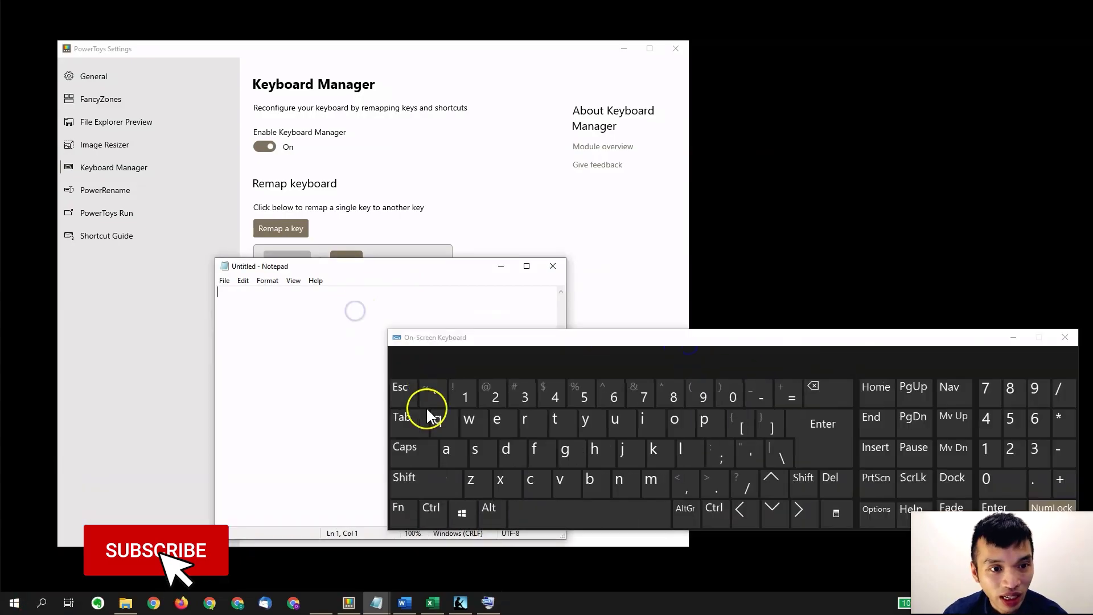
left_click(415, 446)
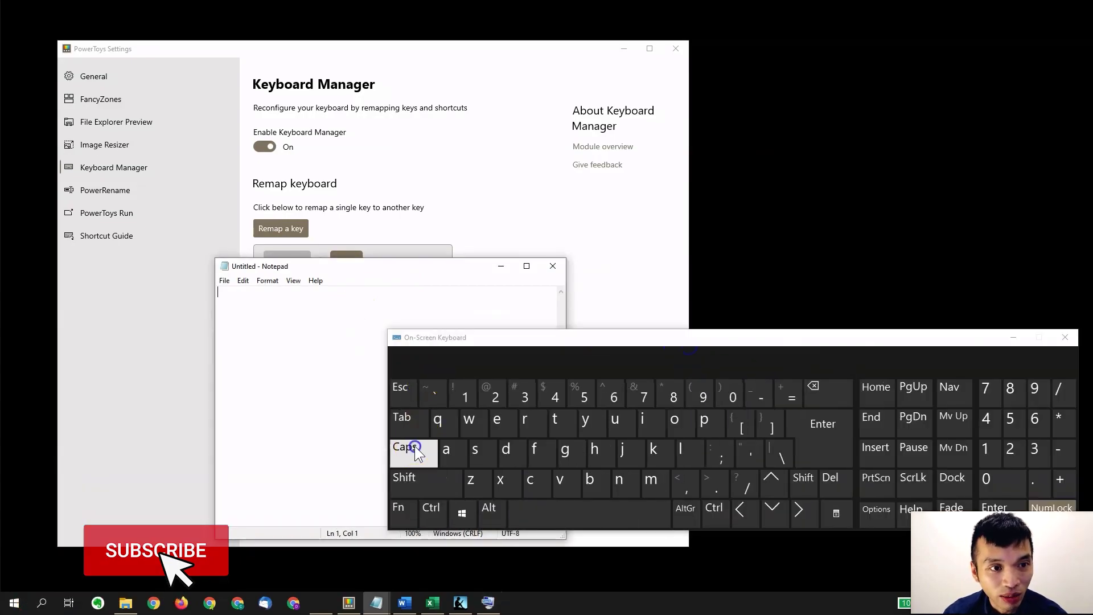
left_click(415, 446)
left_click(414, 446)
left_click(414, 446)
left_click(414, 446)
left_click(414, 445)
left_click(414, 446)
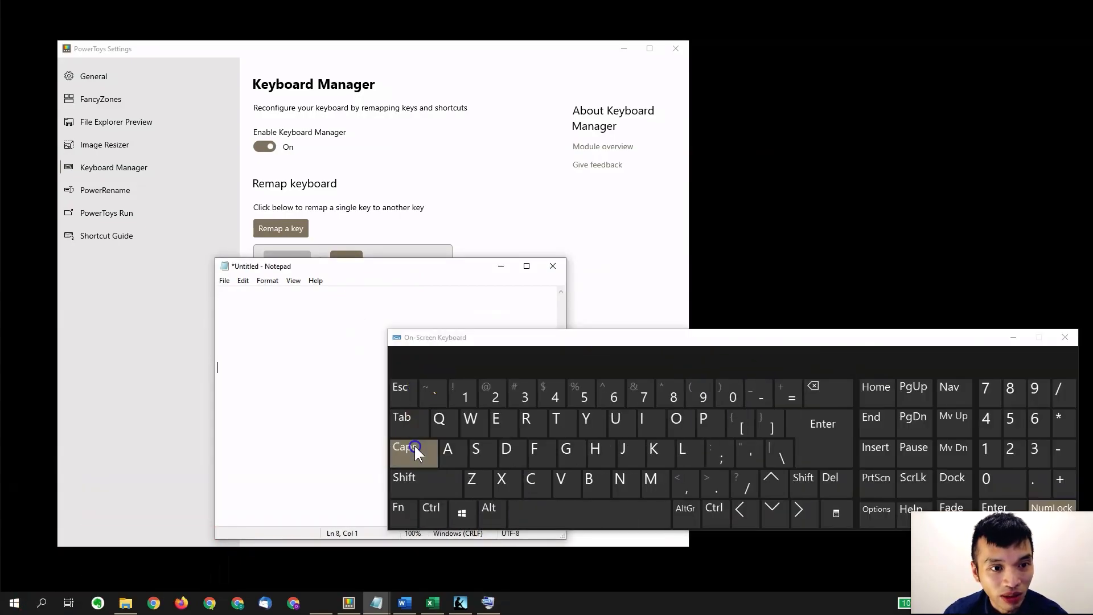
left_click(414, 446)
left_click(415, 446)
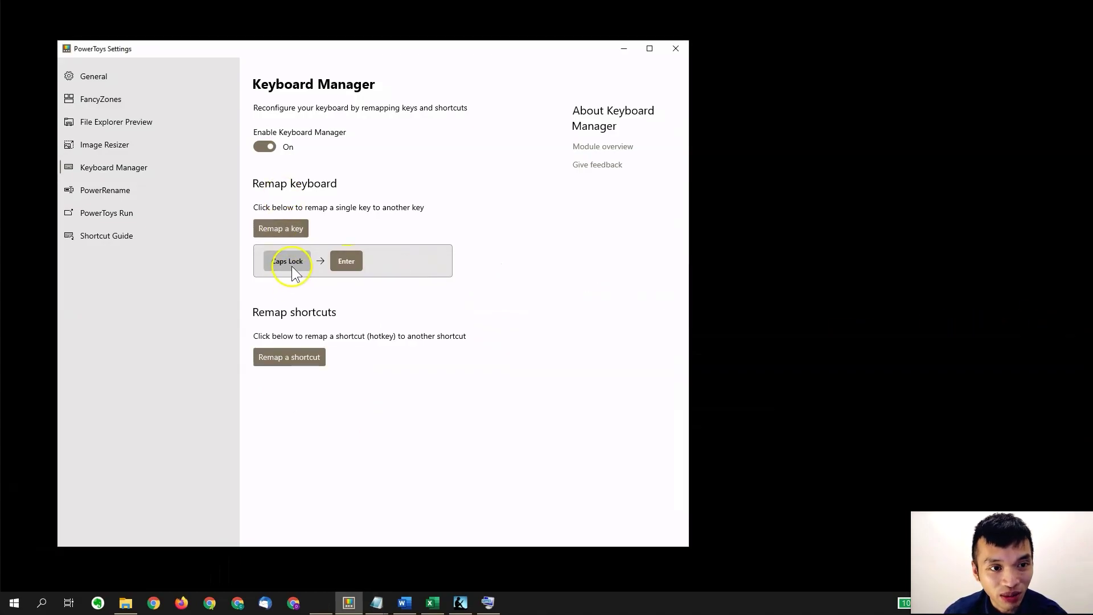
- Delete the Caps Lock to Enter remapping in Keyboard Manager and save the change
left_click(282, 230)
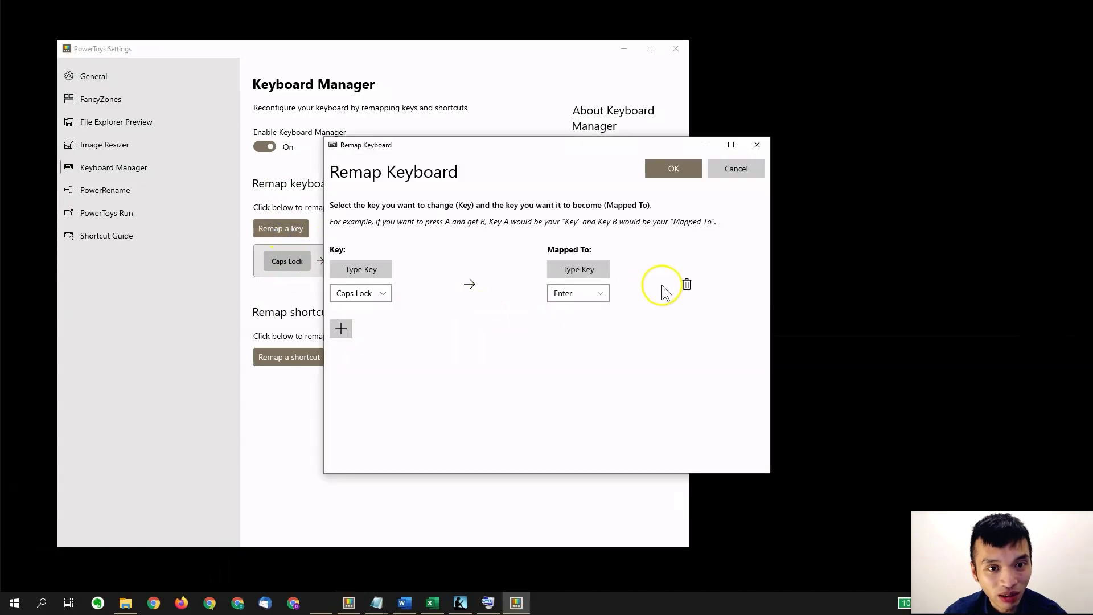
left_click(685, 284)
left_click(671, 169)
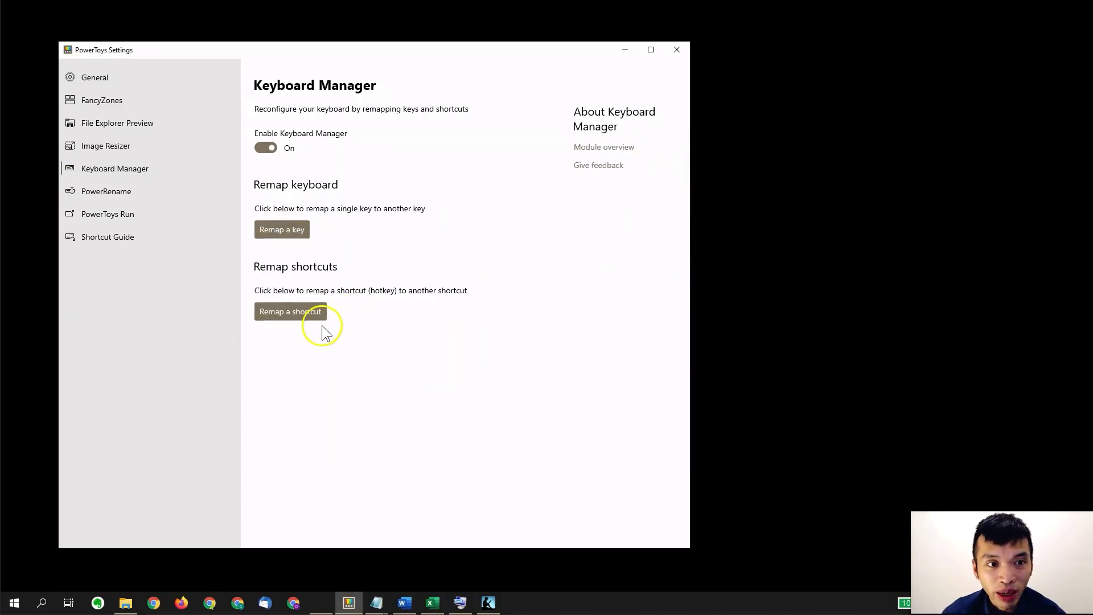
- In Keyboard Manager, remap the shortcut Win (Left) + Q to Alt (Left) + F4 and save the mapping
left_click(291, 312)
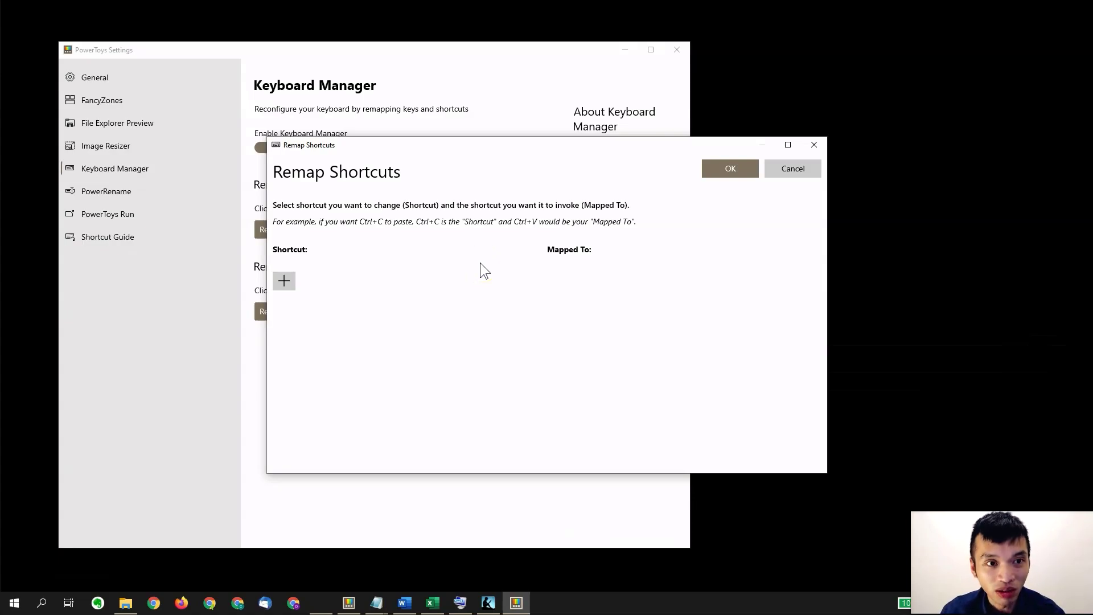
left_click(287, 285)
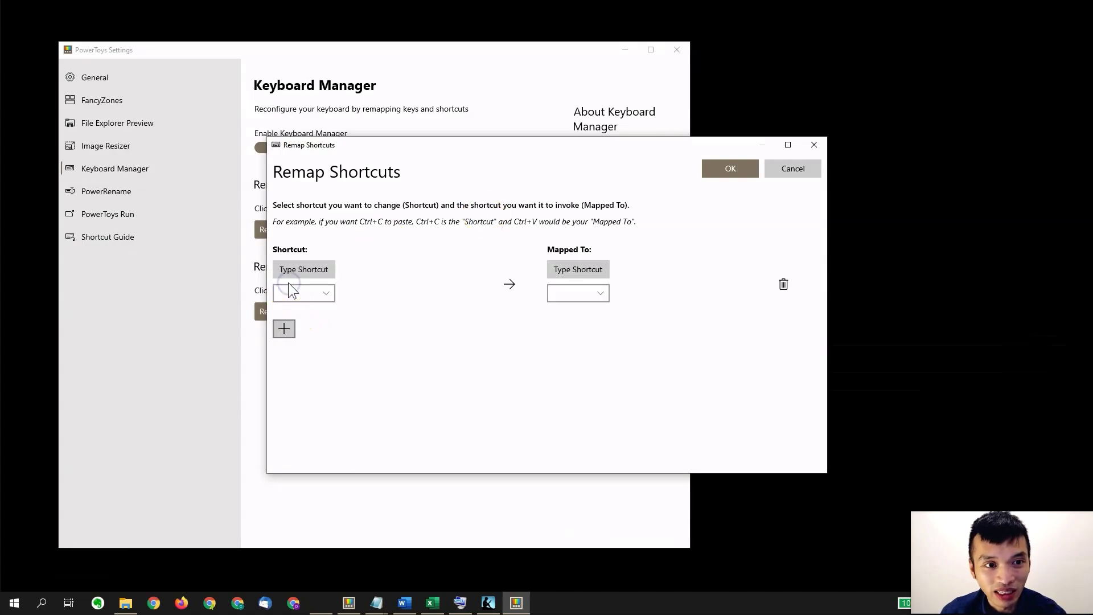
left_click(324, 271)
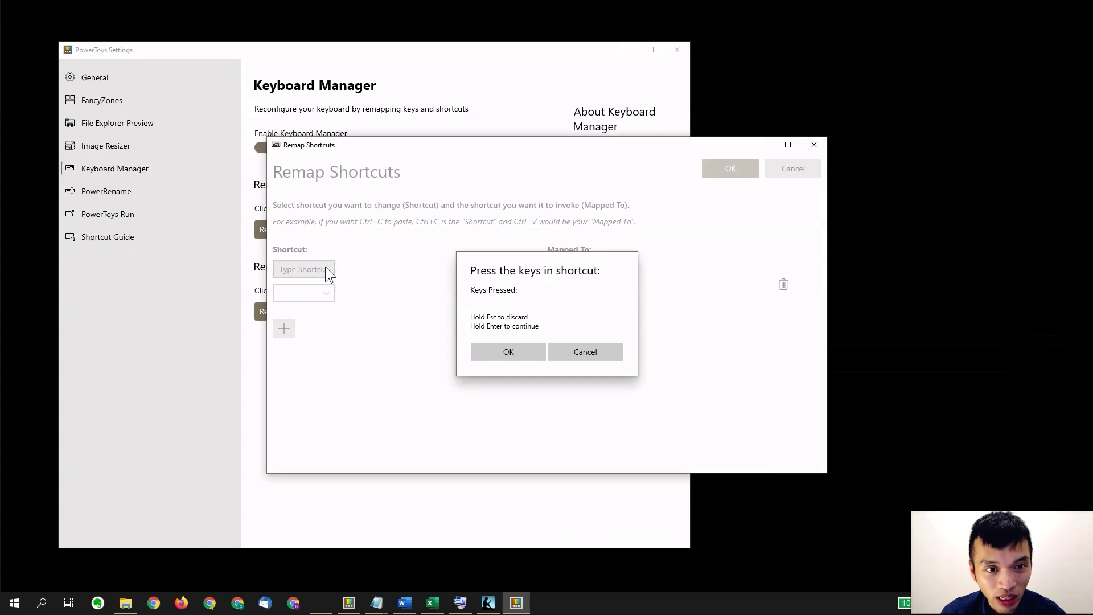
key("super+q")
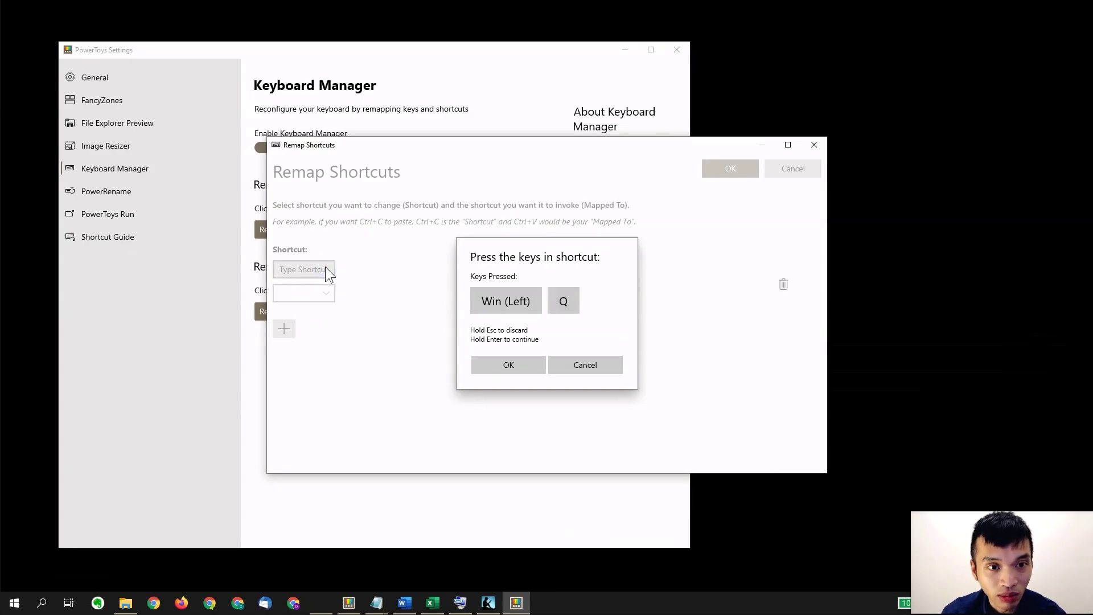
left_click(521, 366)
left_click(575, 263)
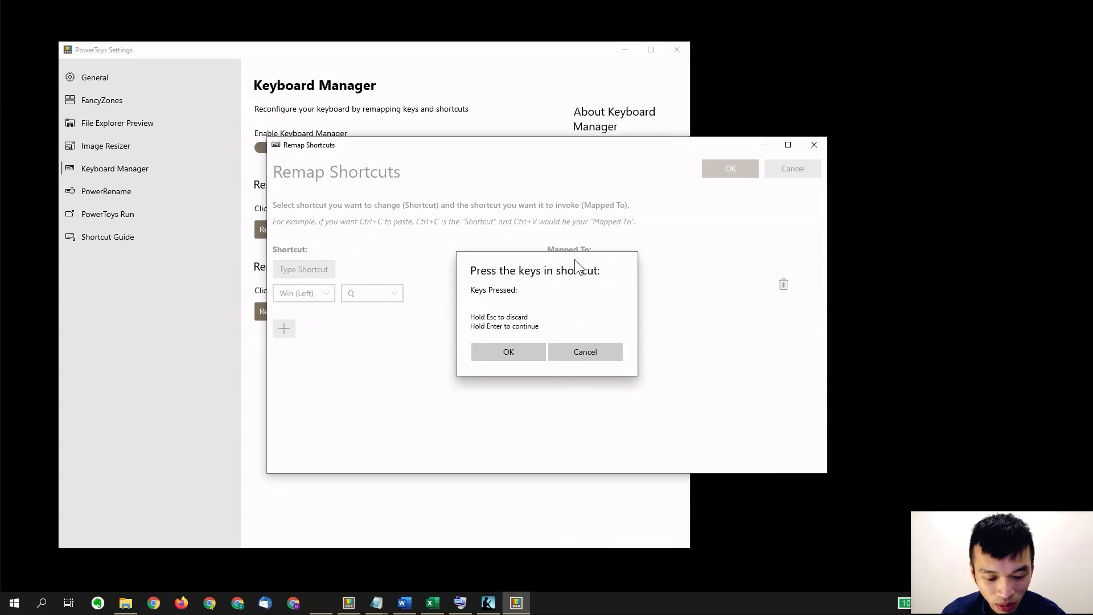
key("alt+F4")
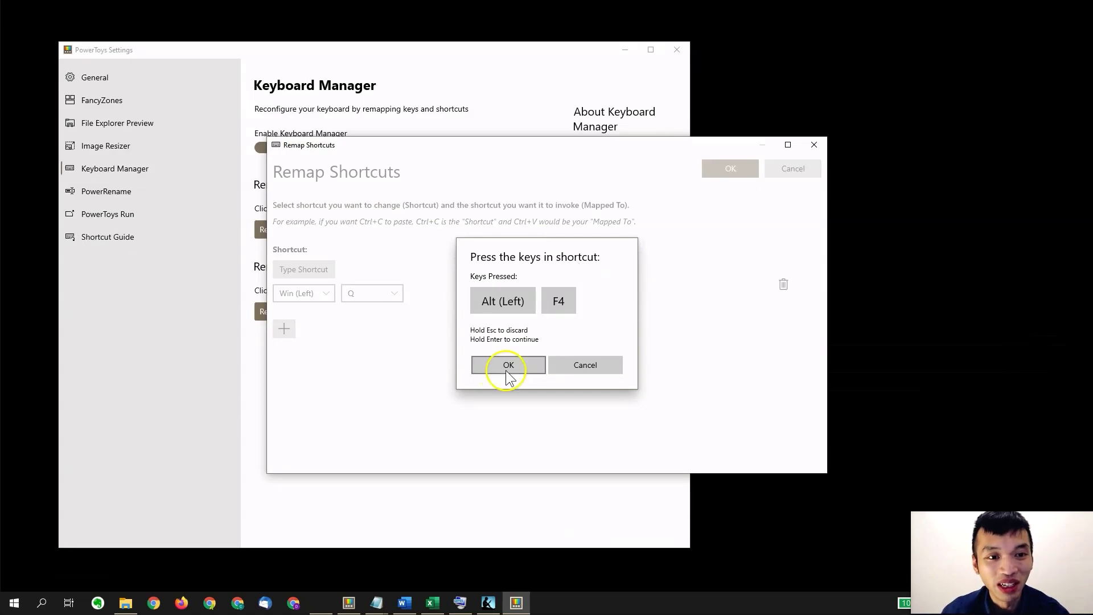
left_click(508, 366)
left_click(718, 172)
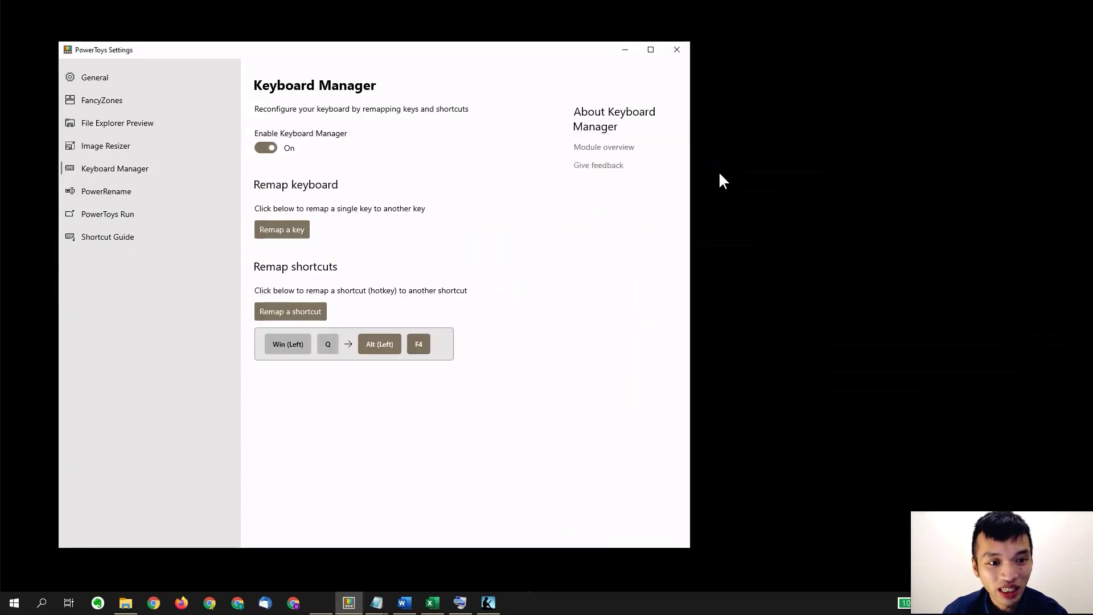
- Test the remapped Win + Q shortcut on the open Notepad window, cancel the save prompt and return to PowerToys Settings
mouse_move(376, 603)
left_click(440, 560)
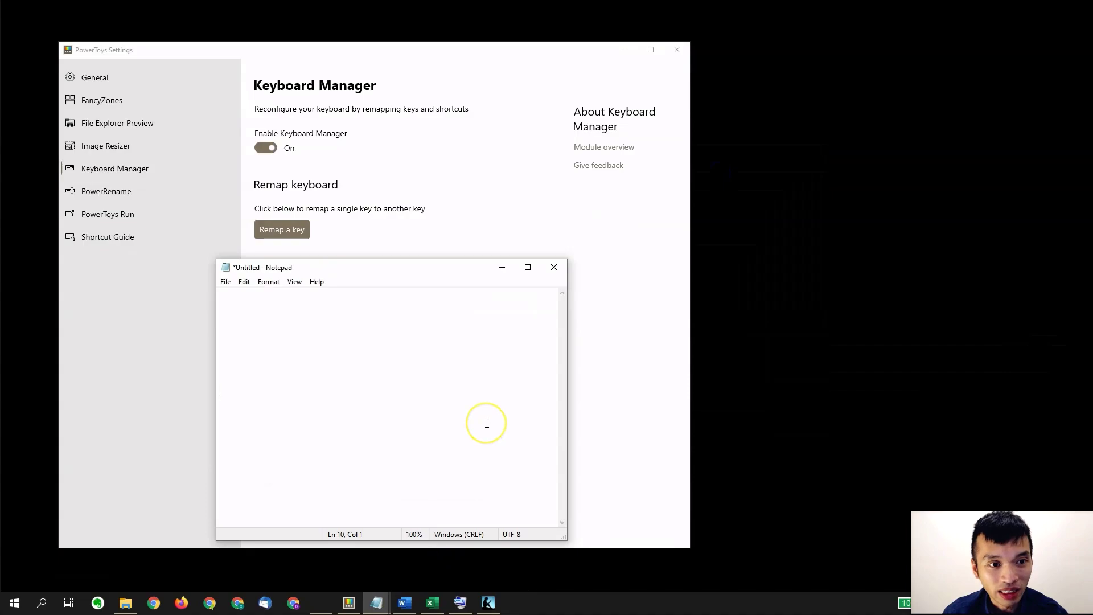
key("super+q")
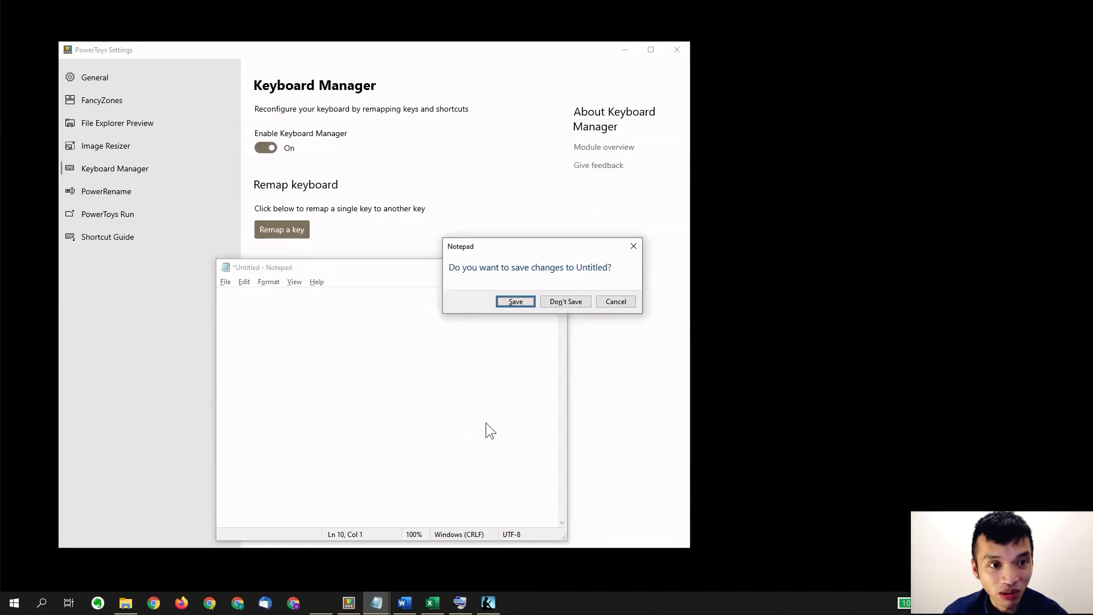
left_click(617, 301)
left_click(643, 315)
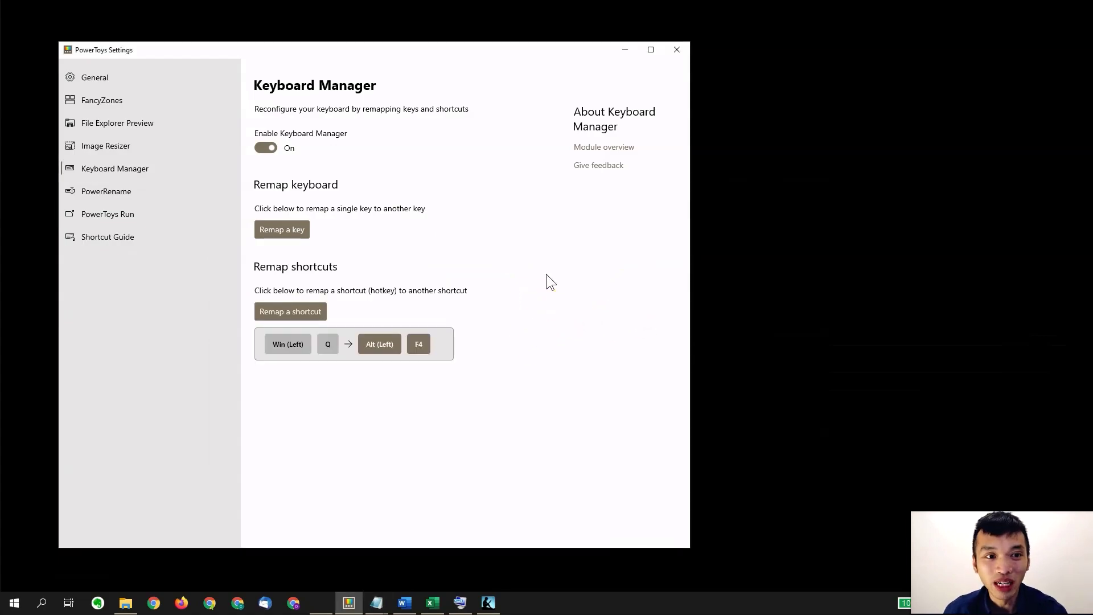
left_click(350, 274)
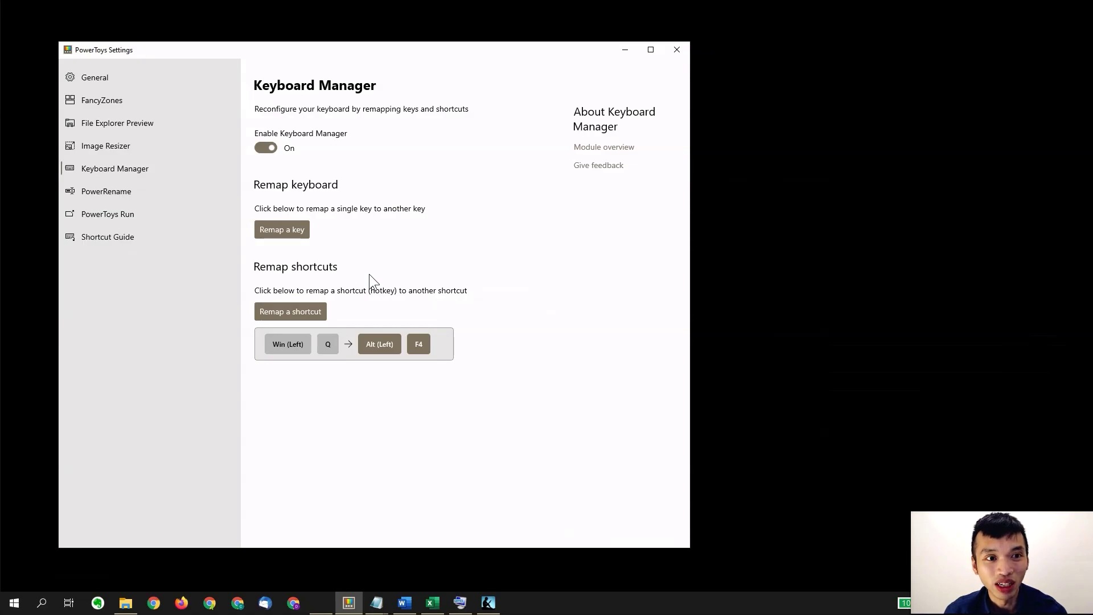
- Use PowerRename on the selected slide images in the 31 DNS folder to replace "Large" with "1080p" in their file names
left_click(127, 193)
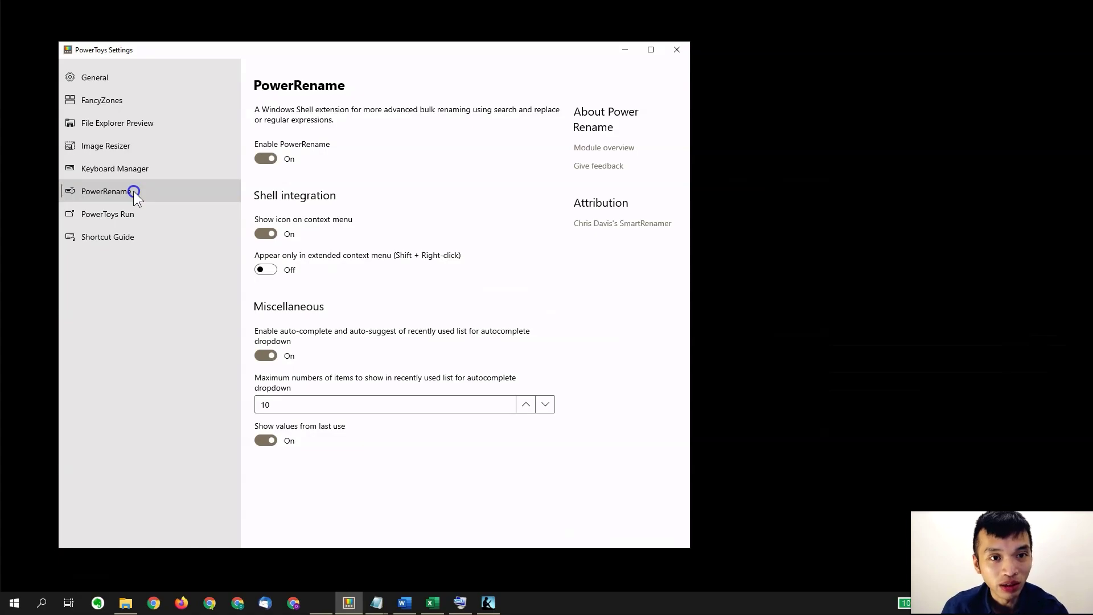
mouse_move(126, 603)
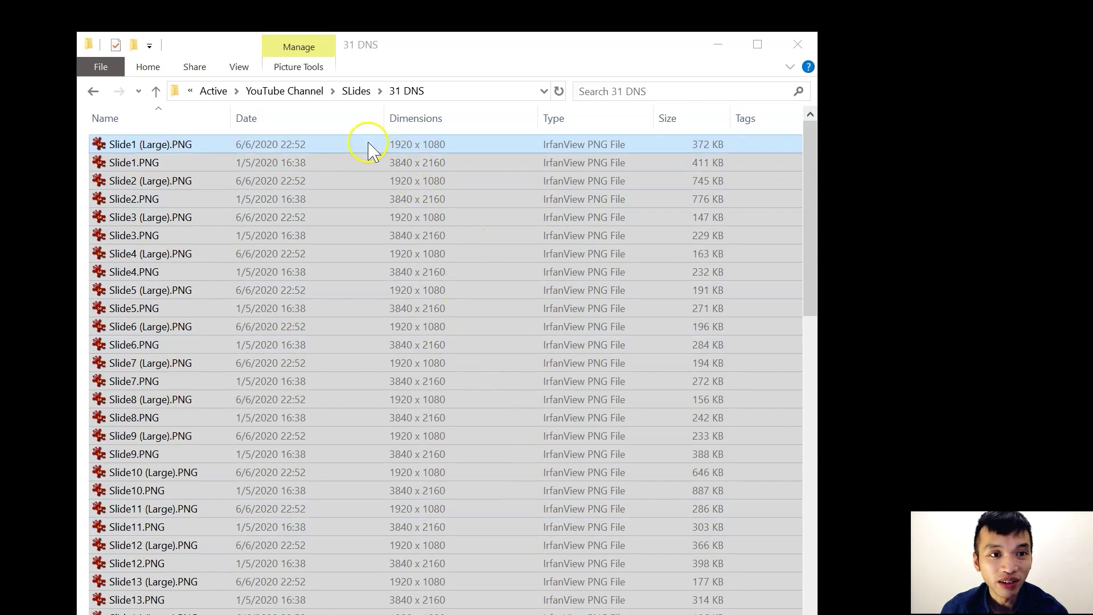
right_click(368, 144)
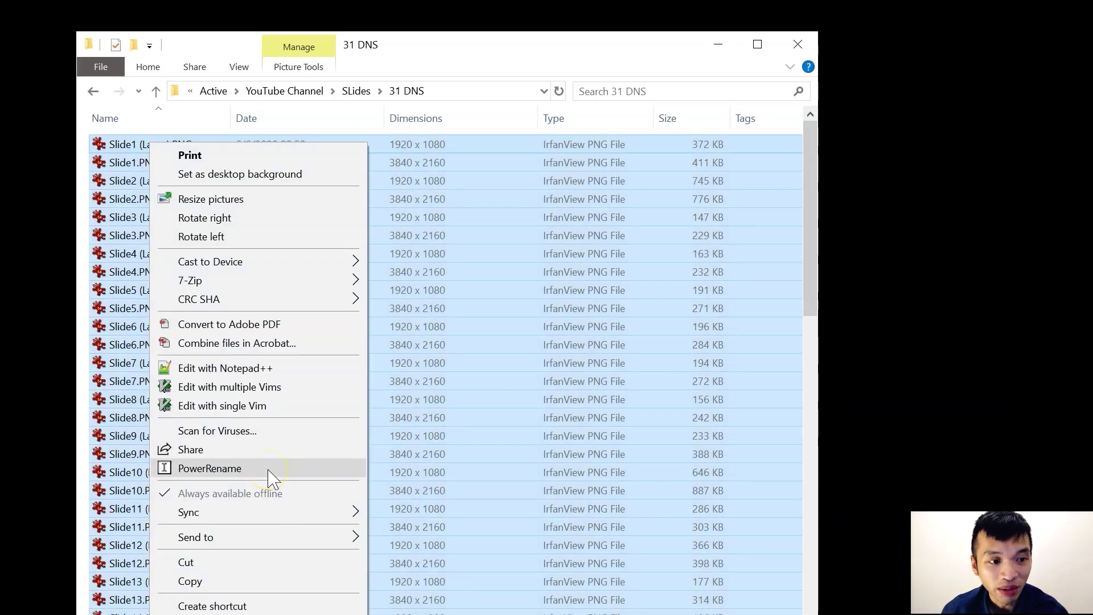
left_click(267, 469)
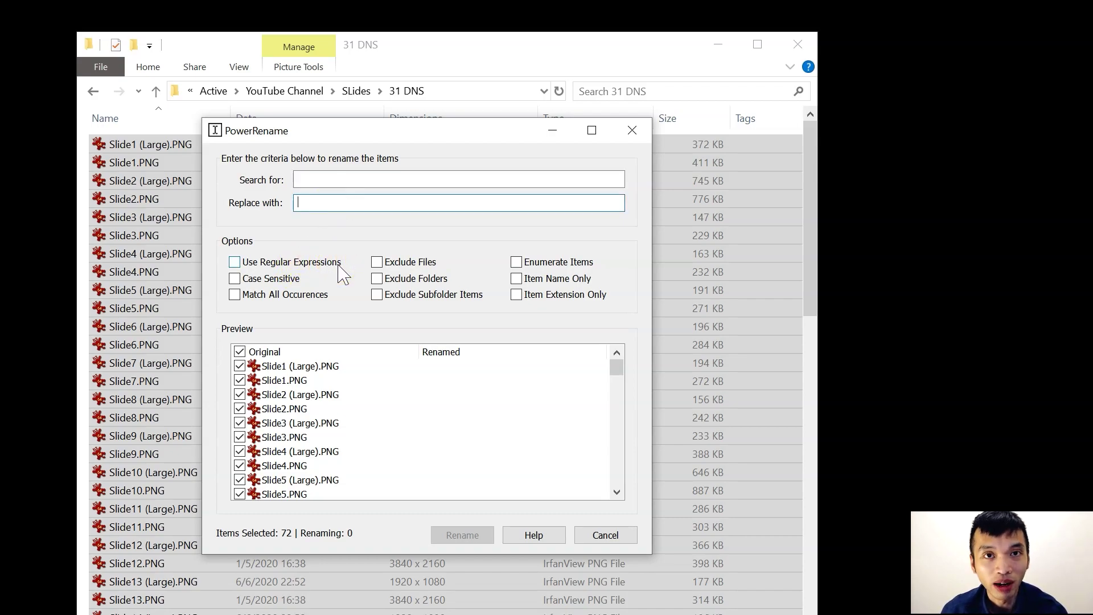
left_click(334, 266)
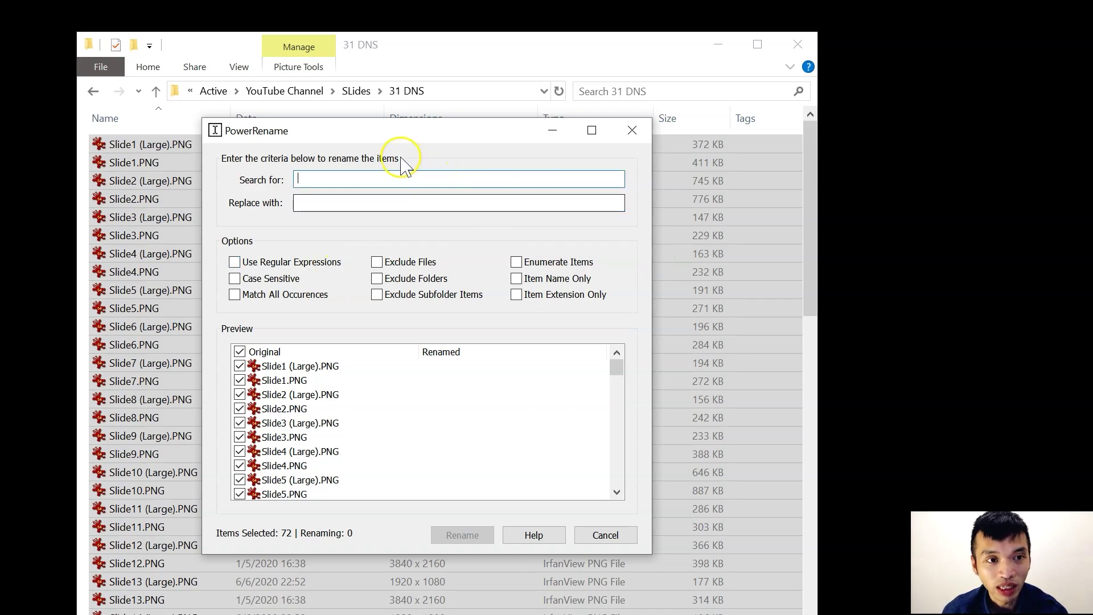
left_click(395, 173)
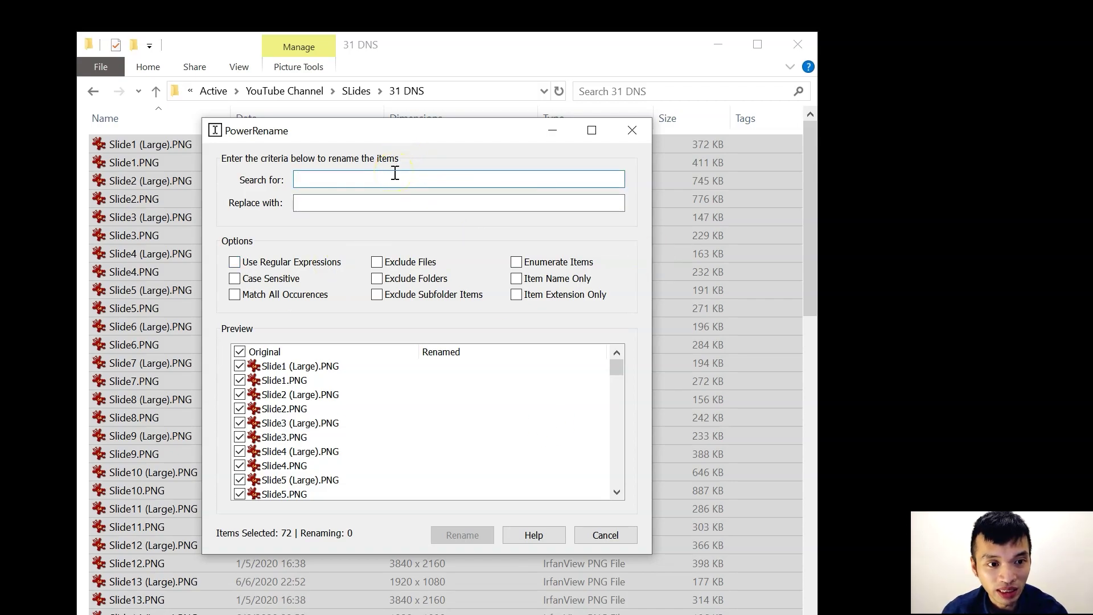
type("Large")
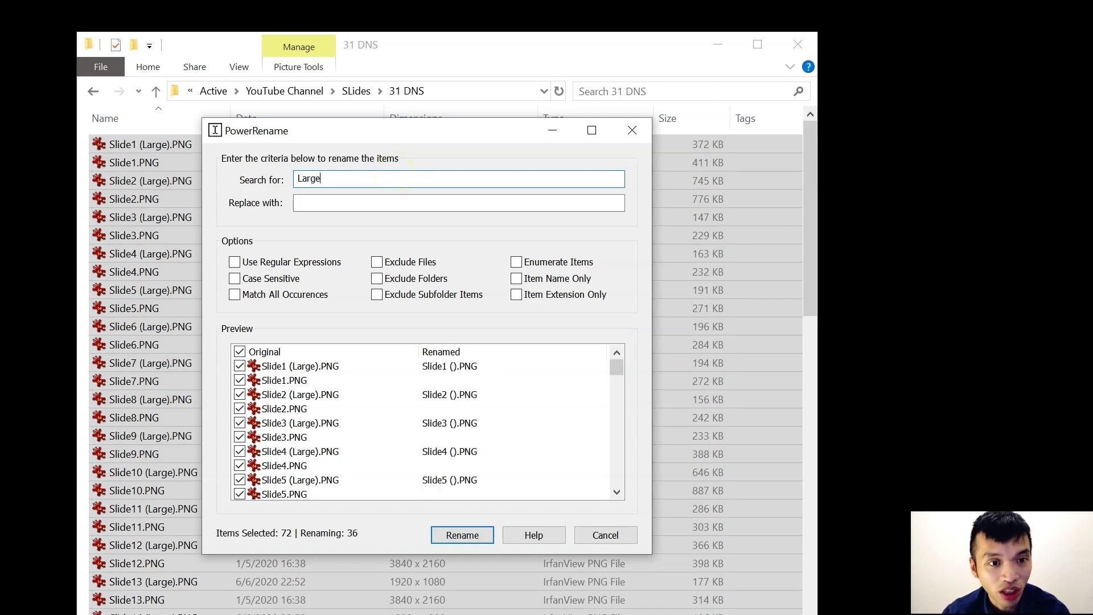
key("Tab")
type("1080p")
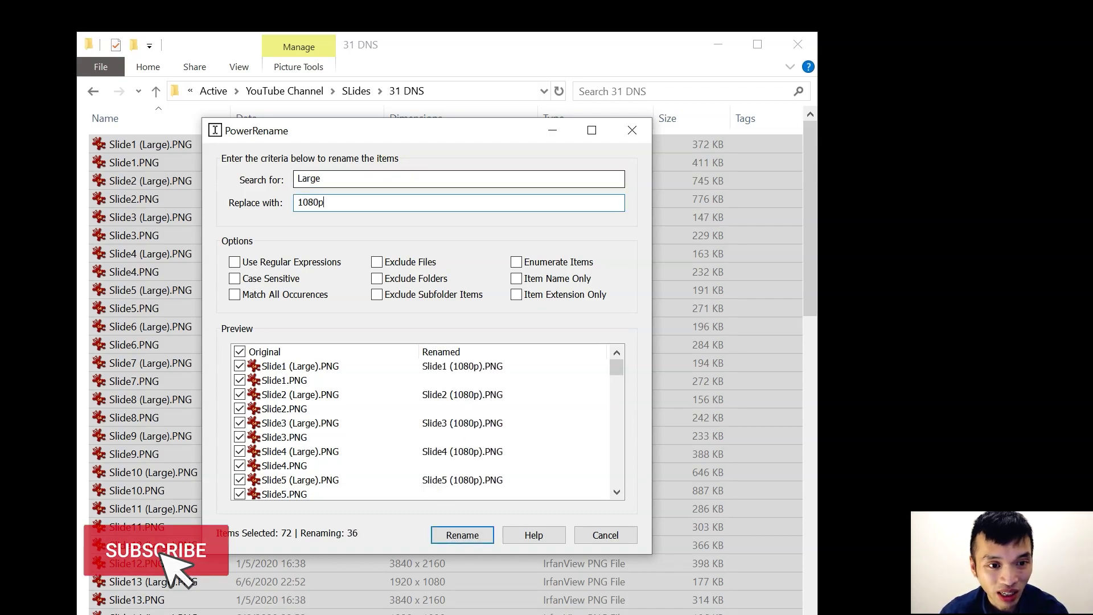
left_click_drag(620, 379, 612, 458)
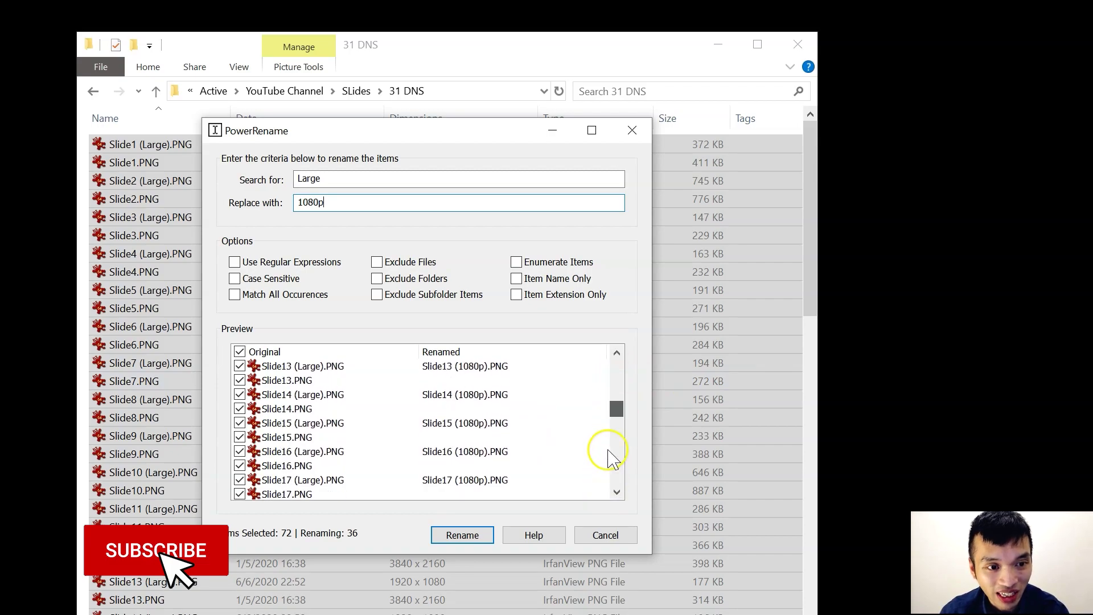
left_click(452, 534)
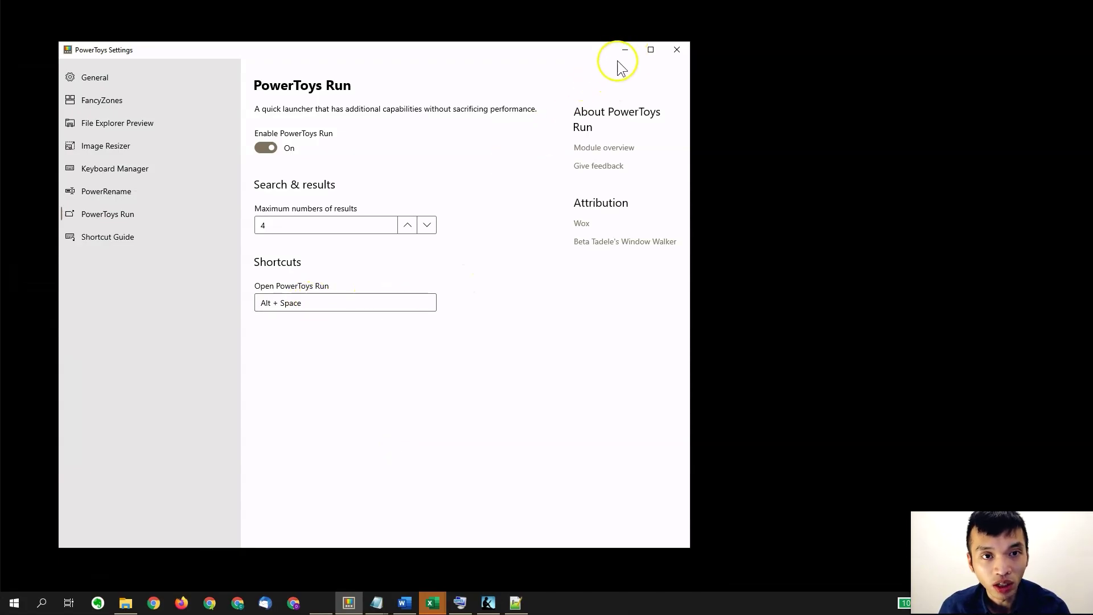
- Minimize PowerToys Settings and launch Notepad by searching for "notepad" in PowerToys Run
left_click(625, 50)
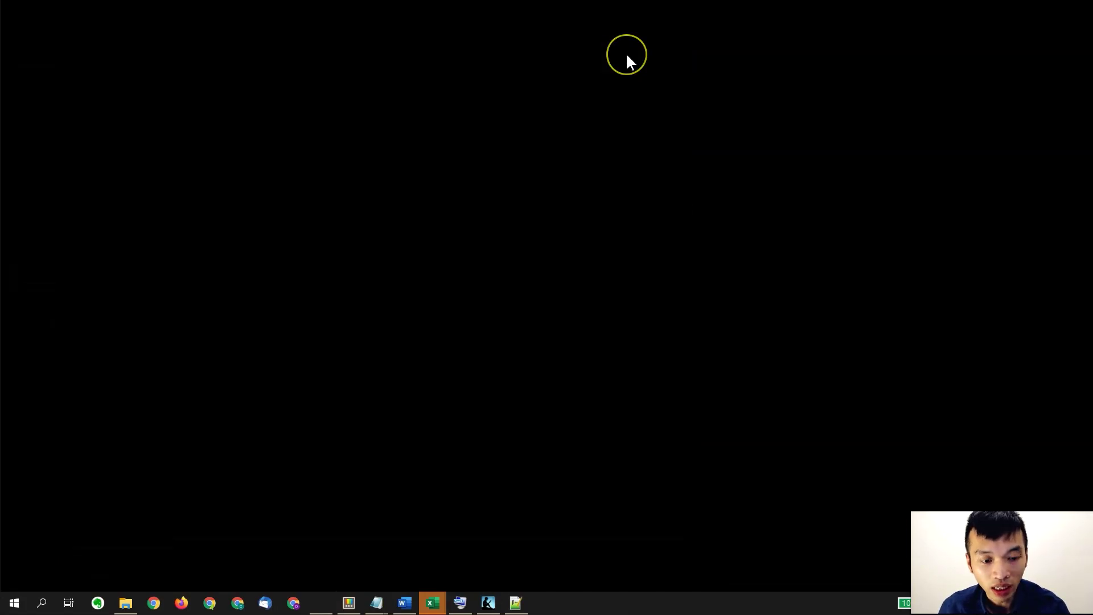
key("alt+space")
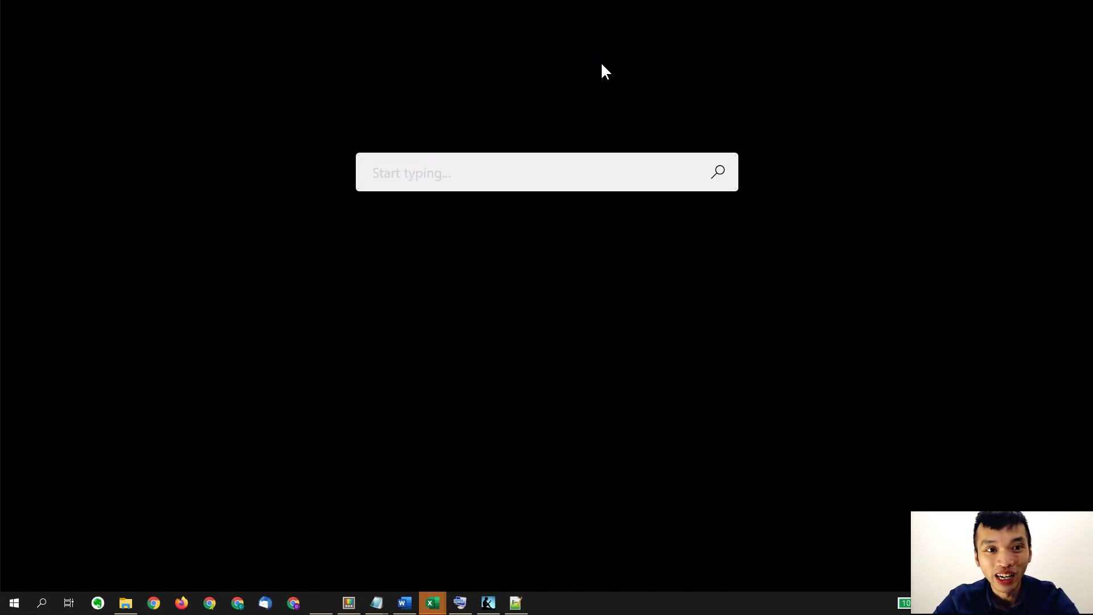
type("notepad")
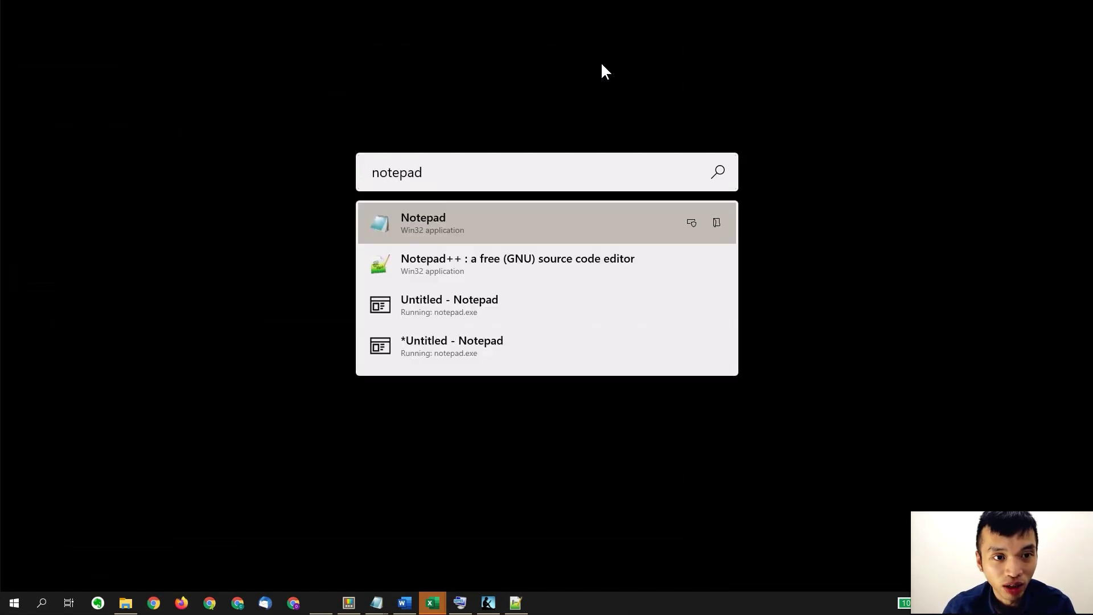
left_click(551, 227)
- Search for "rand" in PowerToys Run and switch to the open Spreadsheet RAND RANDBETWEEN CHAR.xlsx window
key("alt+space")
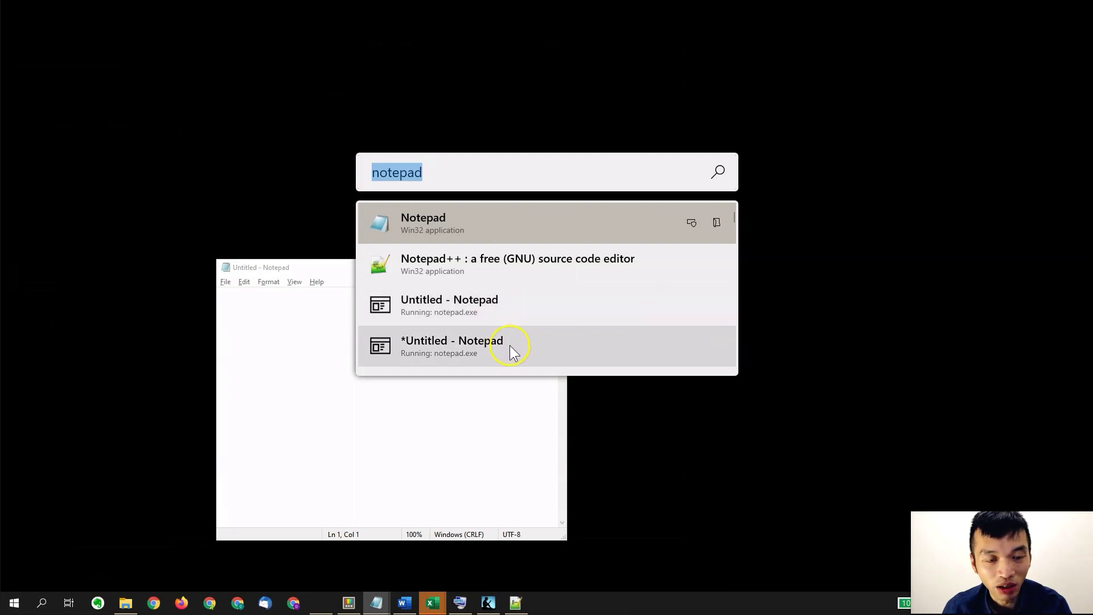
left_click(503, 439)
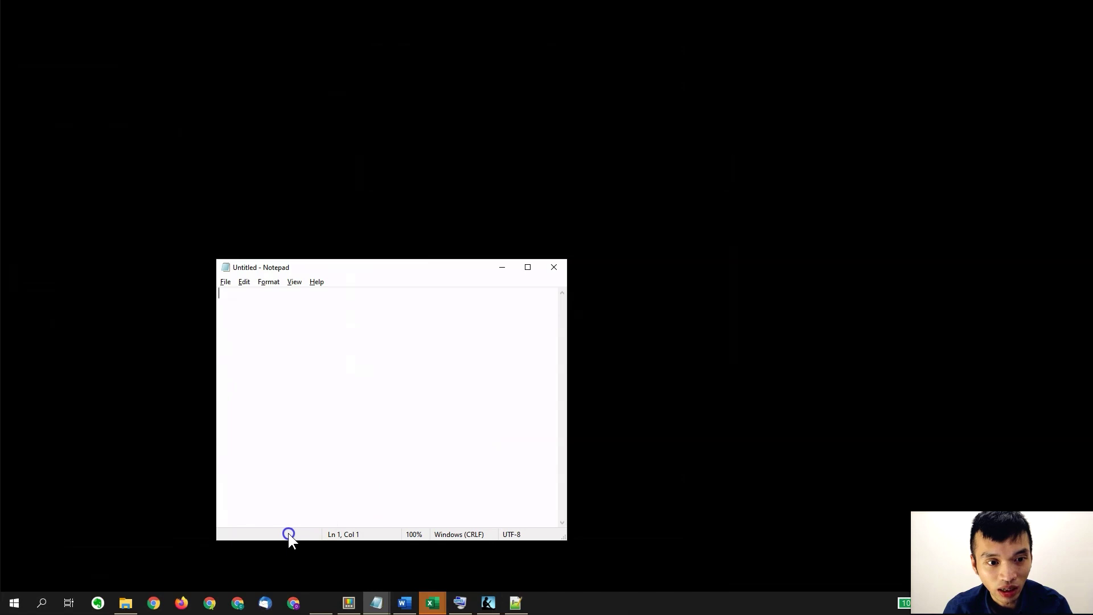
left_click(433, 602)
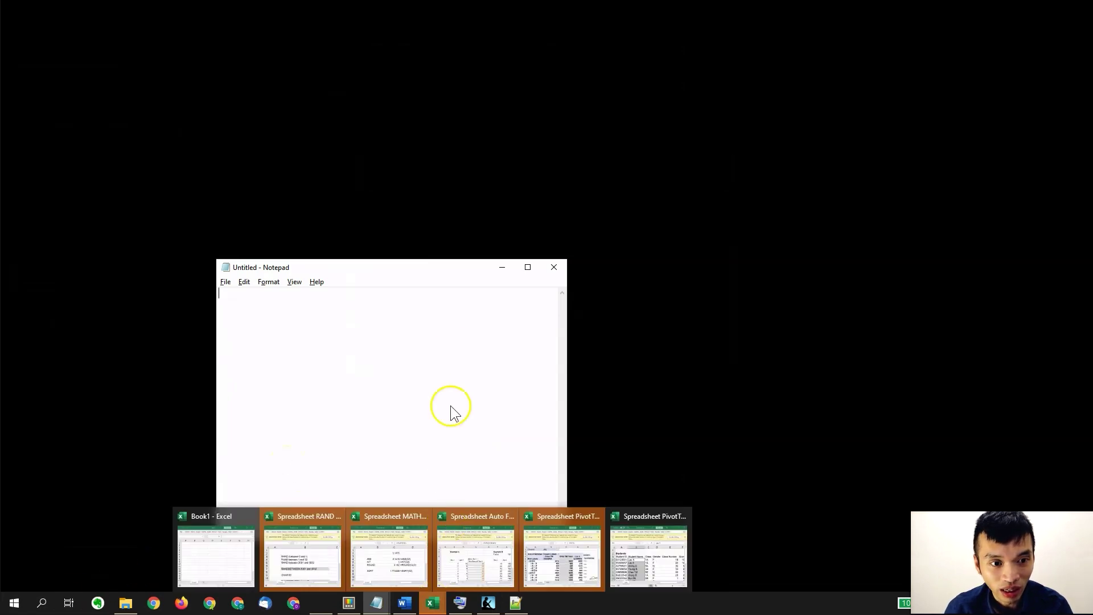
key("alt+space")
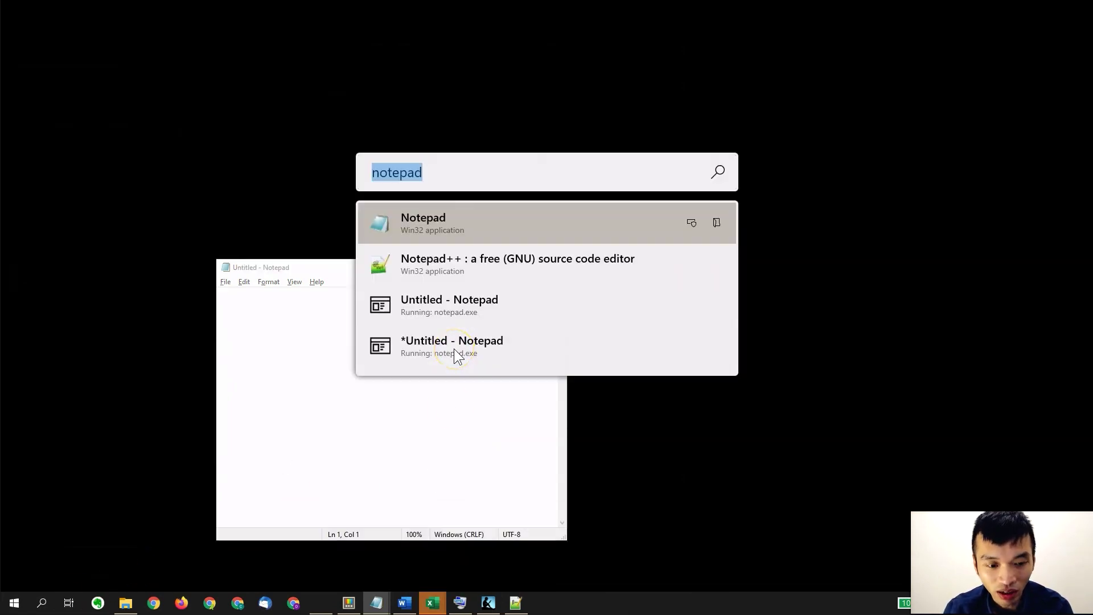
type("rand")
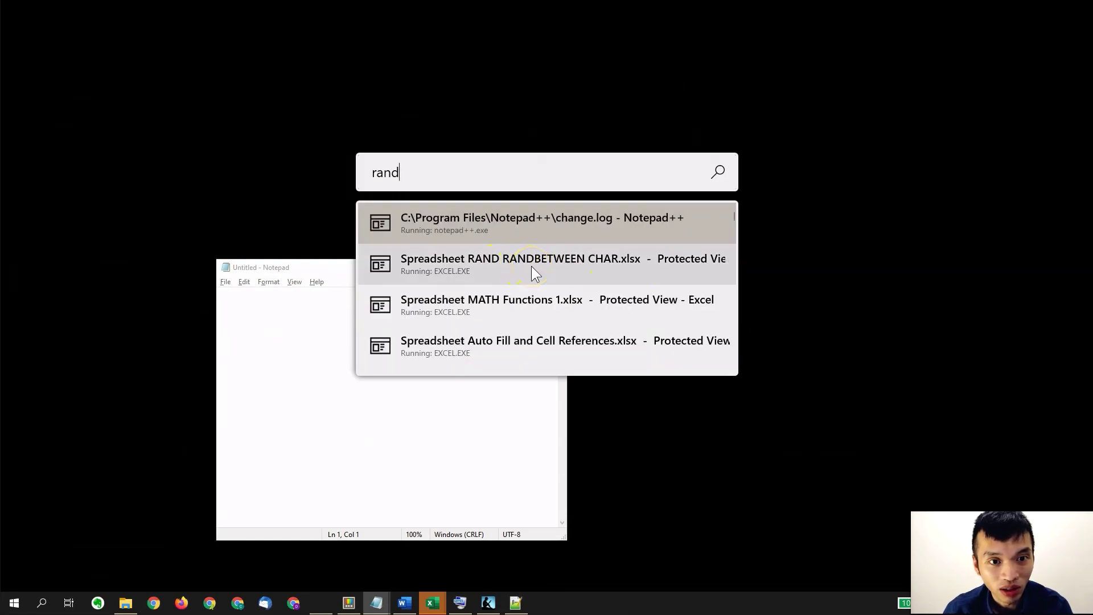
left_click(571, 265)
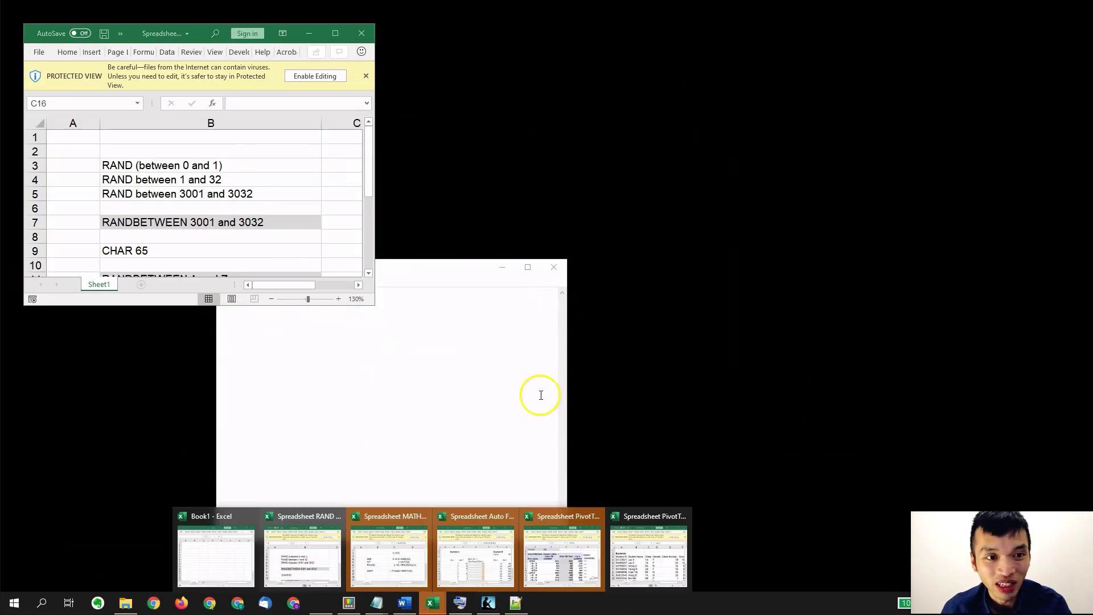
- Minimize the Notepad window and calculate 123*456 in PowerToys Run
left_click(515, 393)
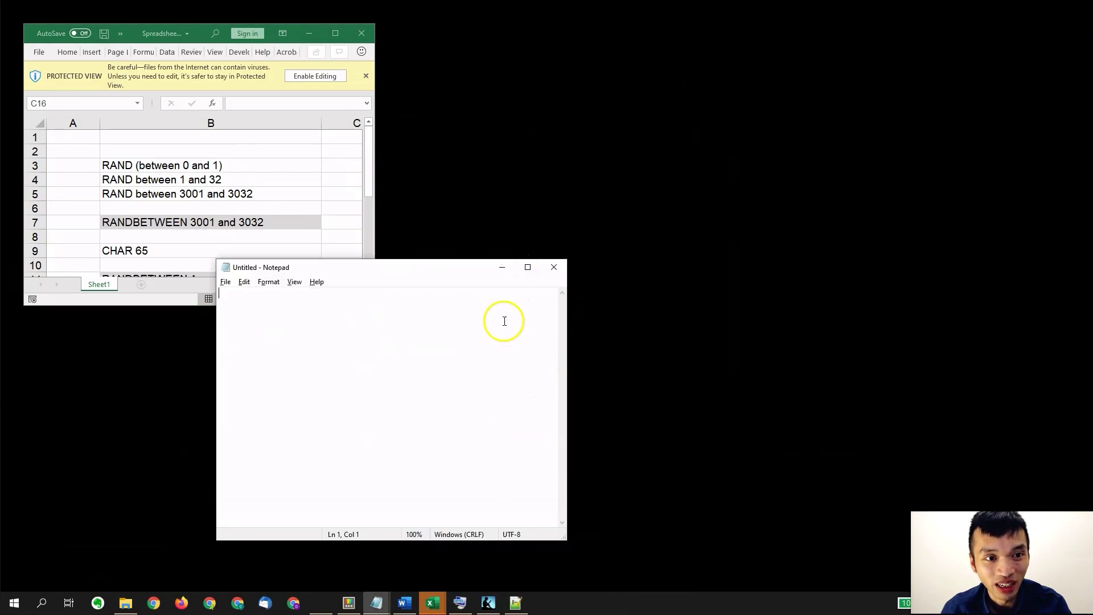
left_click(508, 271)
key("alt+space")
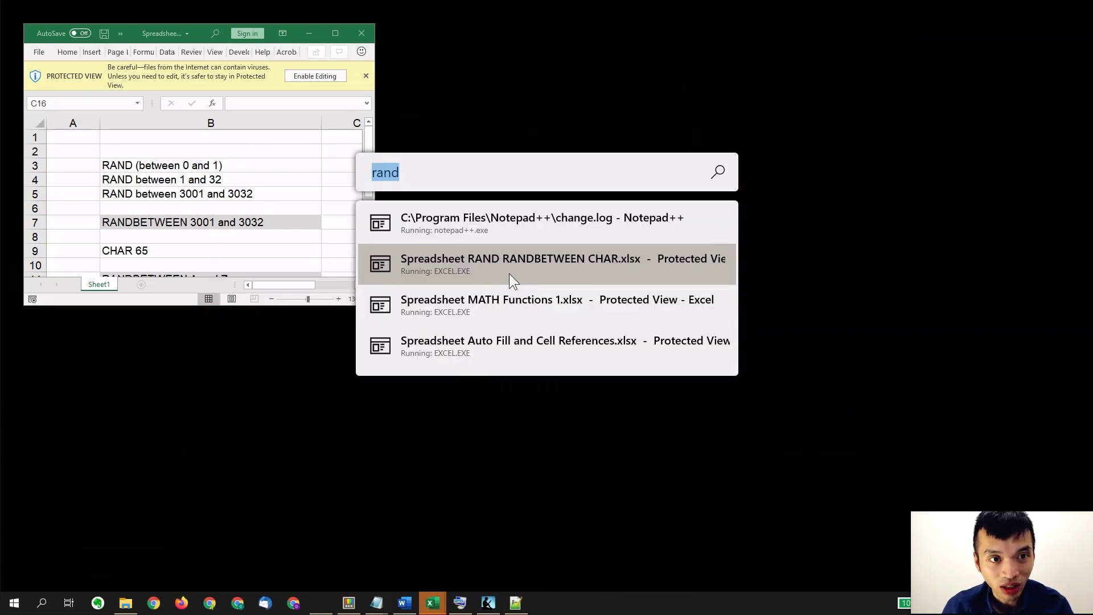
left_click(509, 273)
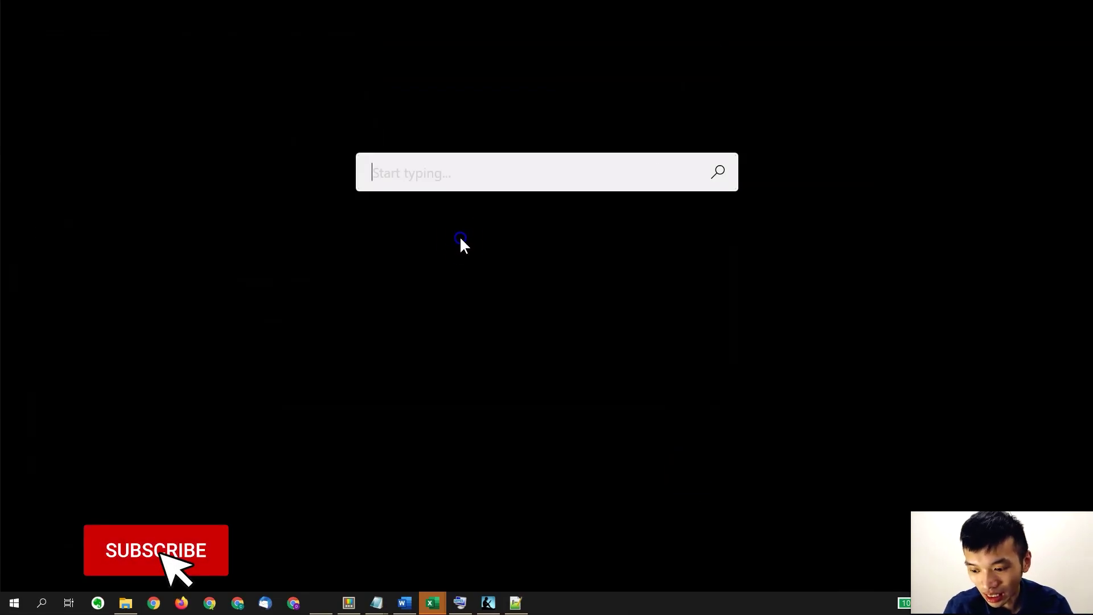
type("123*456")
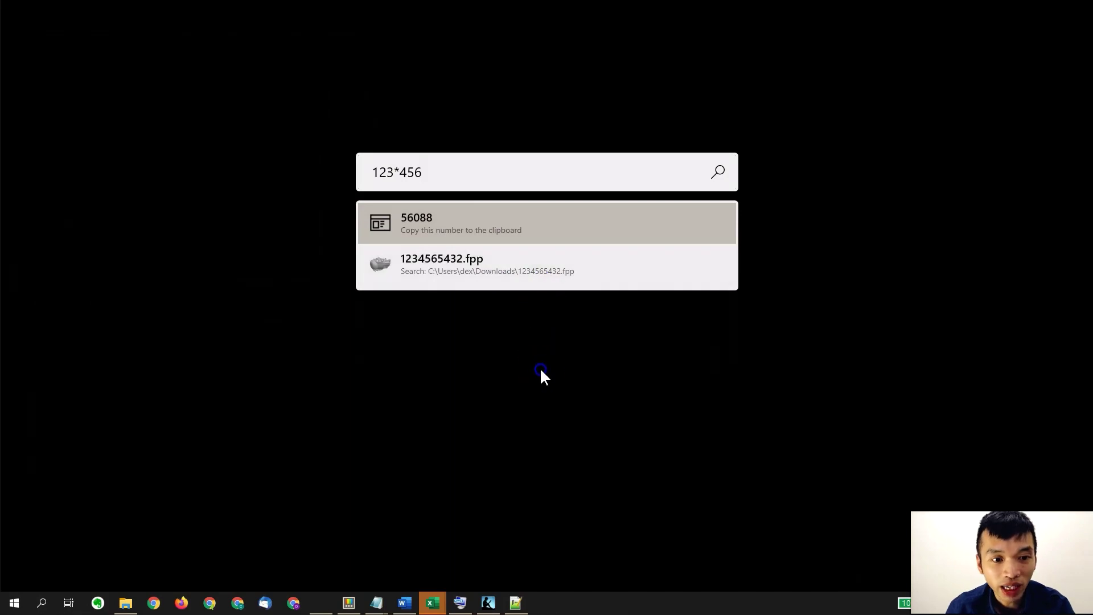
left_click(447, 531)
- Minimize PowerToys Settings and display the Shortcut Guide overlay to examine the available Windows shortcuts
left_click(351, 603)
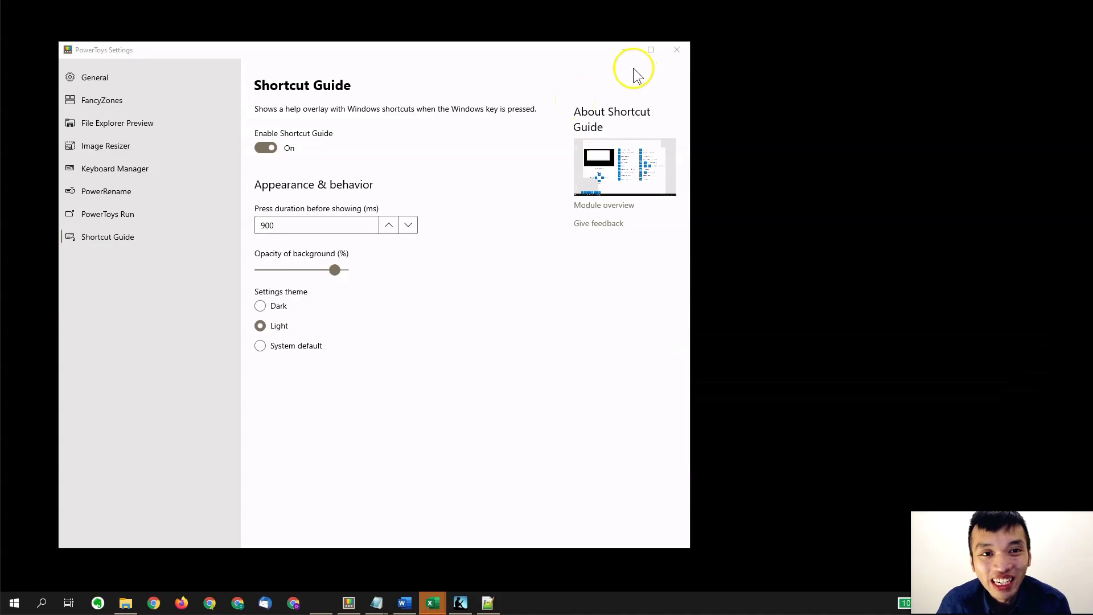
left_click(626, 51)
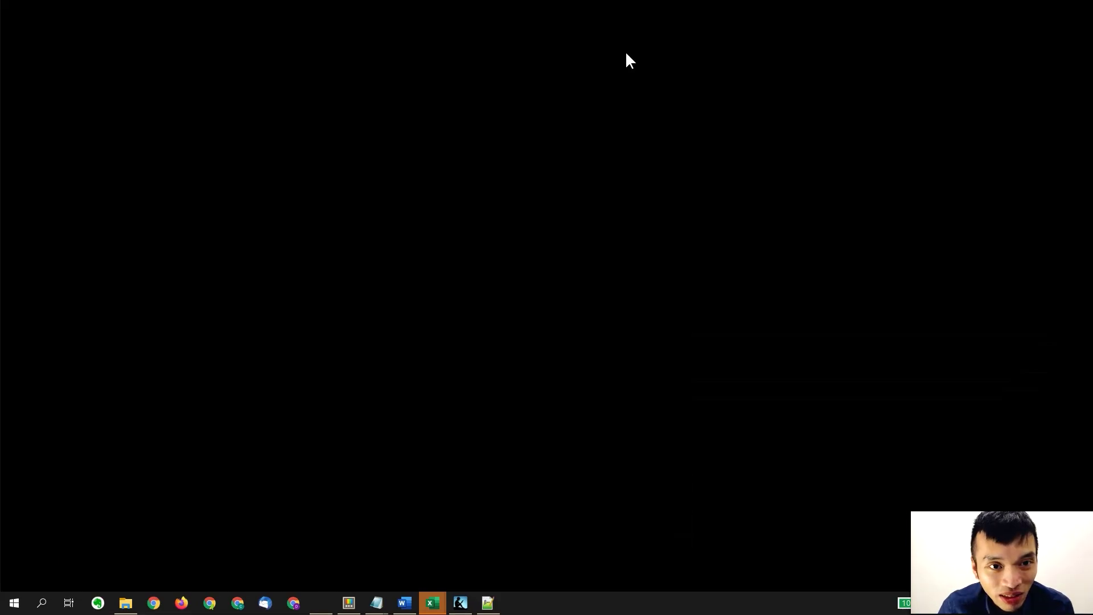
key("super")
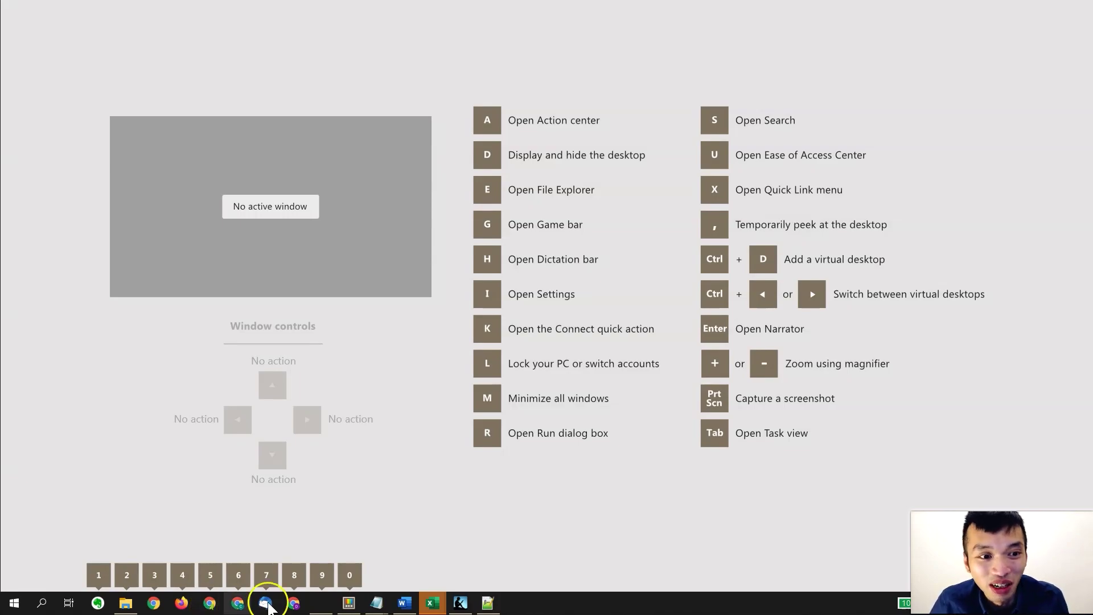
left_click(362, 573)
left_click(904, 94)
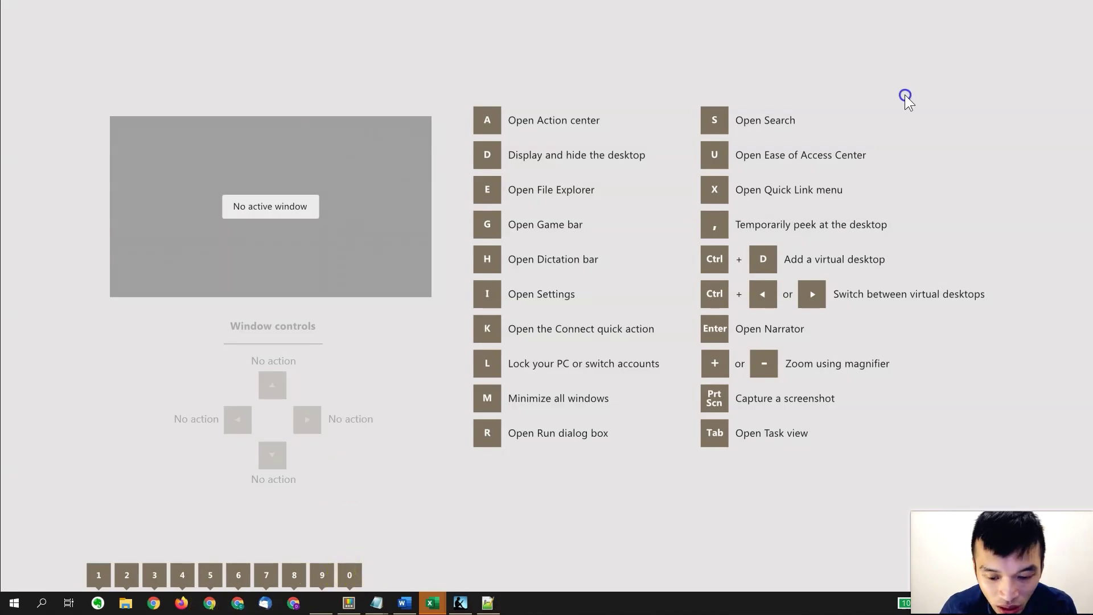